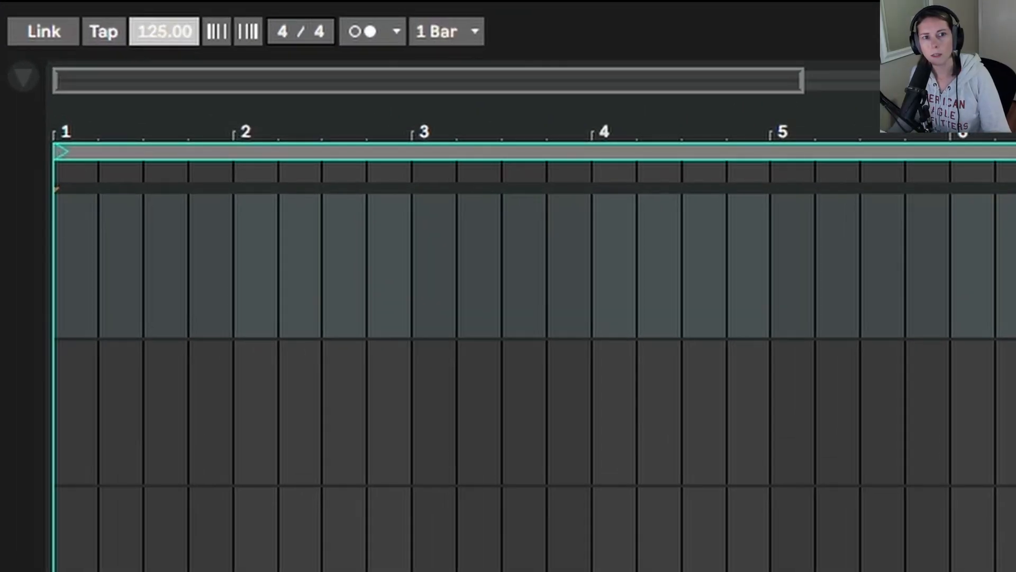
# Step: Set the project tempo to 128 BPM and load the Wavetable instrument onto the MIDI track
pyautogui.moveTo(165, 32); pyautogui.dragTo(171, 53)
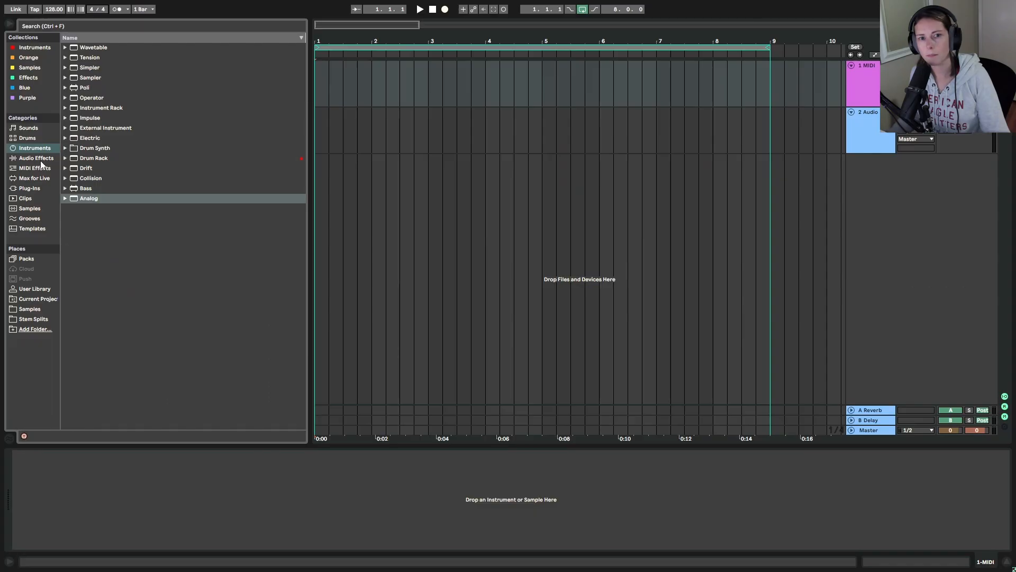
pyautogui.doubleClick(107, 47)
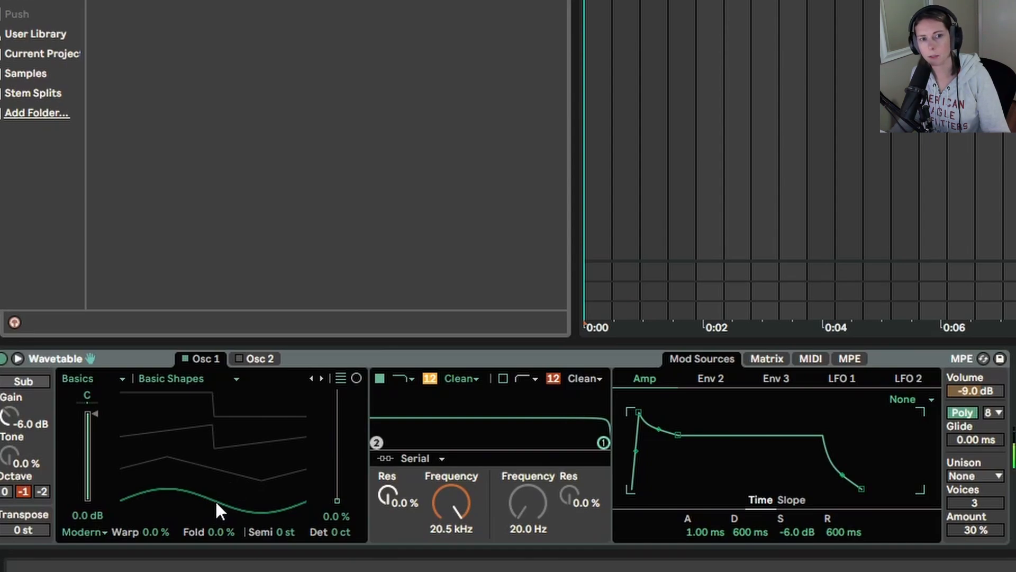
# Step: Adjust oscillator 1's Basic Shapes position, then enable oscillator 2 at 54% position with its level at -4.4 dB
pyautogui.moveTo(215, 500); pyautogui.dragTo(214, 480)
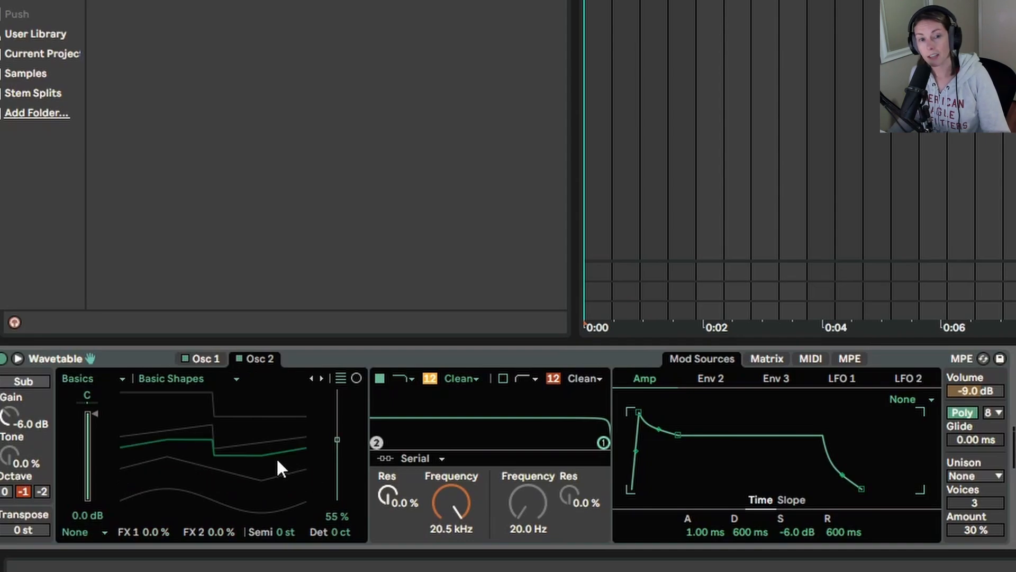
pyautogui.moveTo(267, 455); pyautogui.dragTo(268, 456)
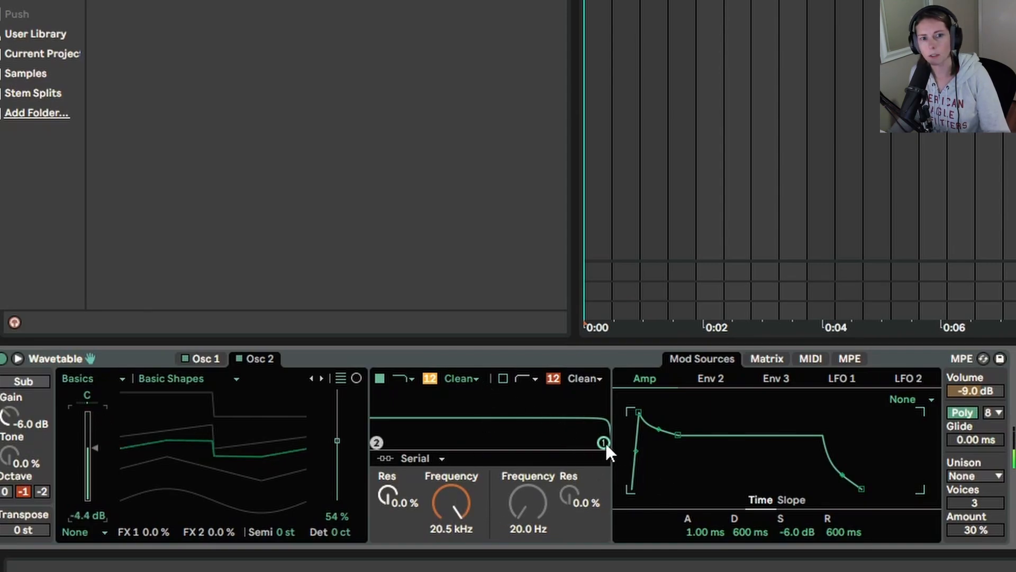
# Step: Configure filter 1 as a 24 dB SMP low-pass at 412 Hz with 39% resonance and 2.62 dB drive
pyautogui.moveTo(604, 443); pyautogui.dragTo(476, 442)
pyautogui.click(430, 378)
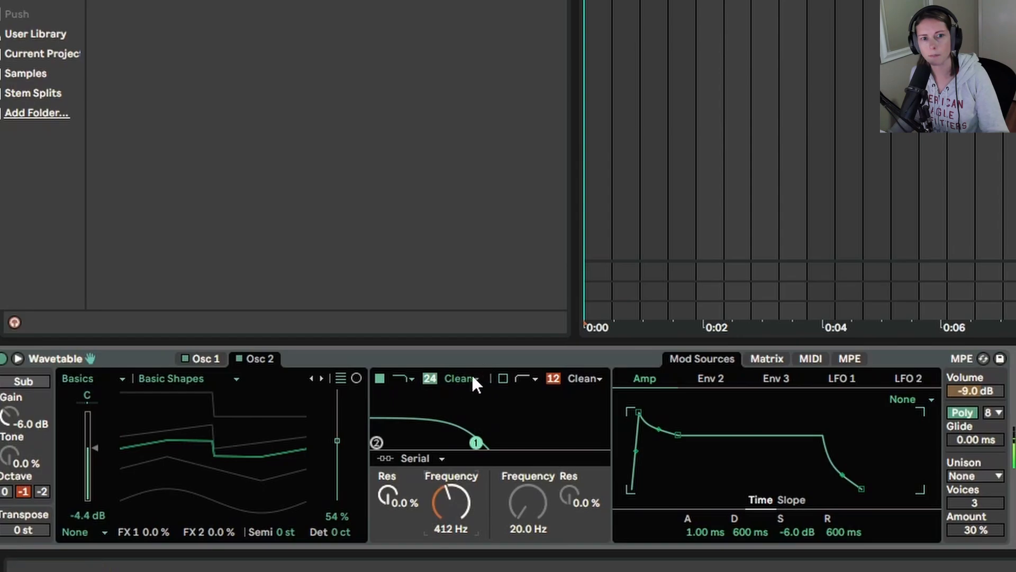
pyautogui.click(458, 378)
pyautogui.click(456, 441)
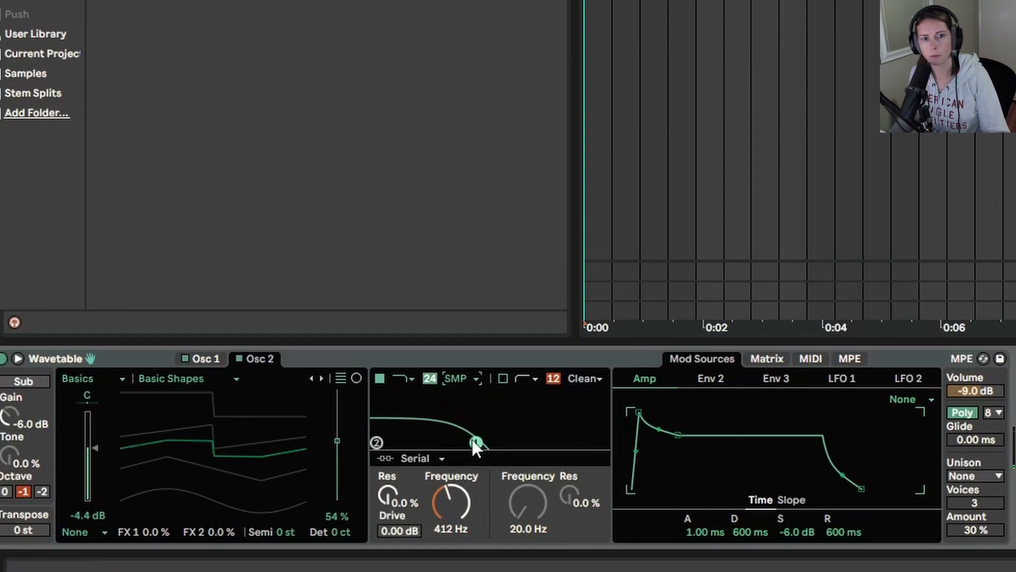
pyautogui.moveTo(413, 497); pyautogui.dragTo(413, 472)
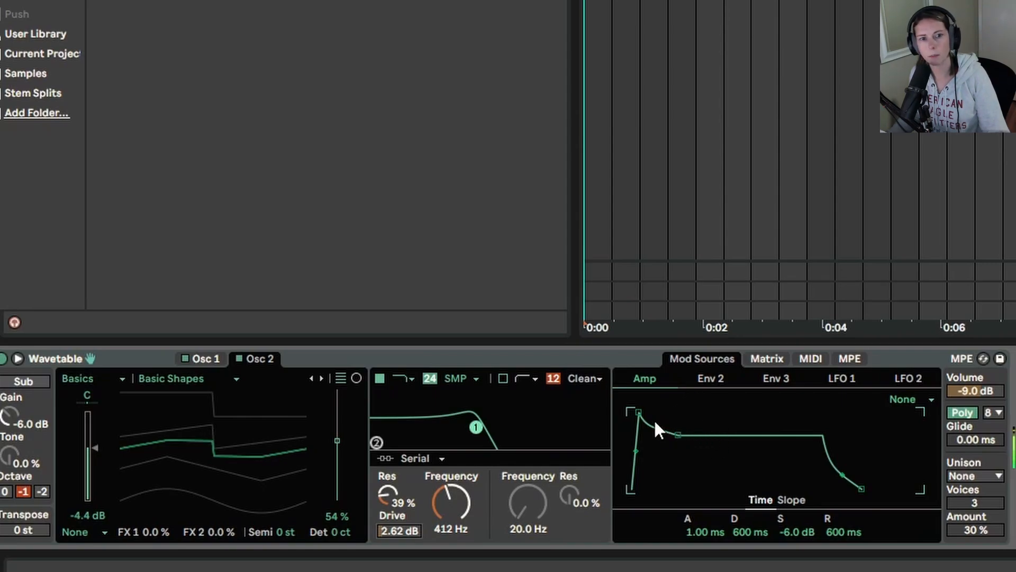
# Step: Shape the Amp envelope with 789 ms attack, 870 ms decay, 0.0 dB sustain and 470 ms release
pyautogui.moveTo(640, 412); pyautogui.dragTo(712, 412)
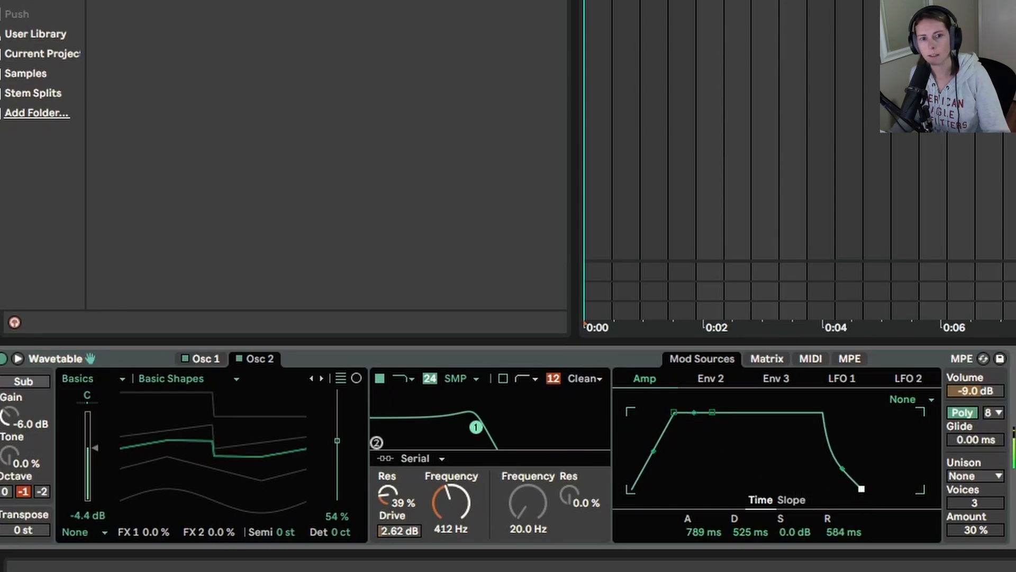
pyautogui.moveTo(862, 489)
pyautogui.mouseDown()
pyautogui.moveTo(871, 489)
pyautogui.moveTo(853, 489)
pyautogui.mouseUp()
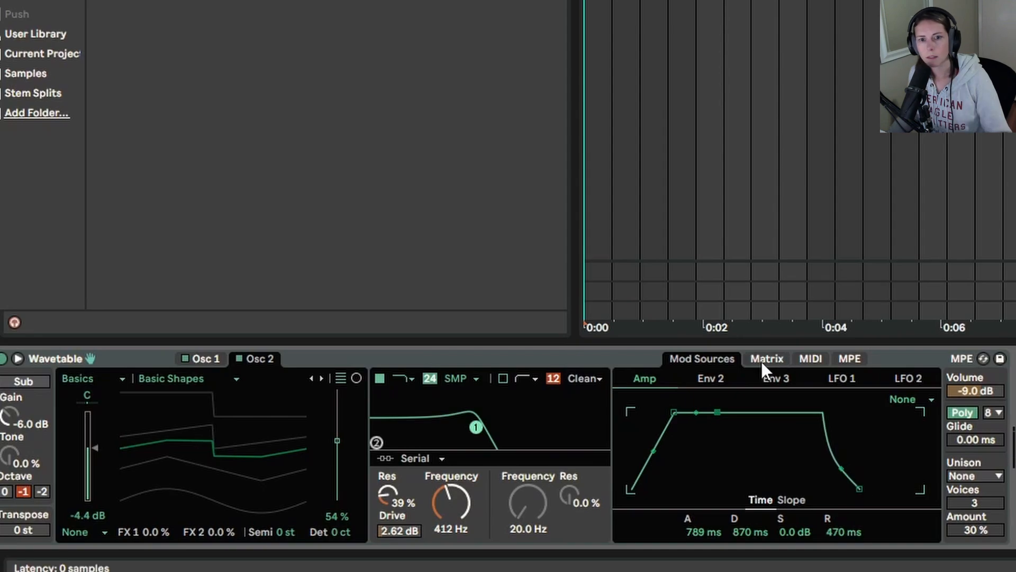
# Step: Shape Env 2 with 954 ms attack, 647 ms decay and 55% sustain, and route it to Filter 1 Freq at 6.2
pyautogui.click(711, 379)
pyautogui.moveTo(639, 412); pyautogui.dragTo(676, 412)
pyautogui.moveTo(716, 450); pyautogui.dragTo(726, 435)
pyautogui.click(780, 358)
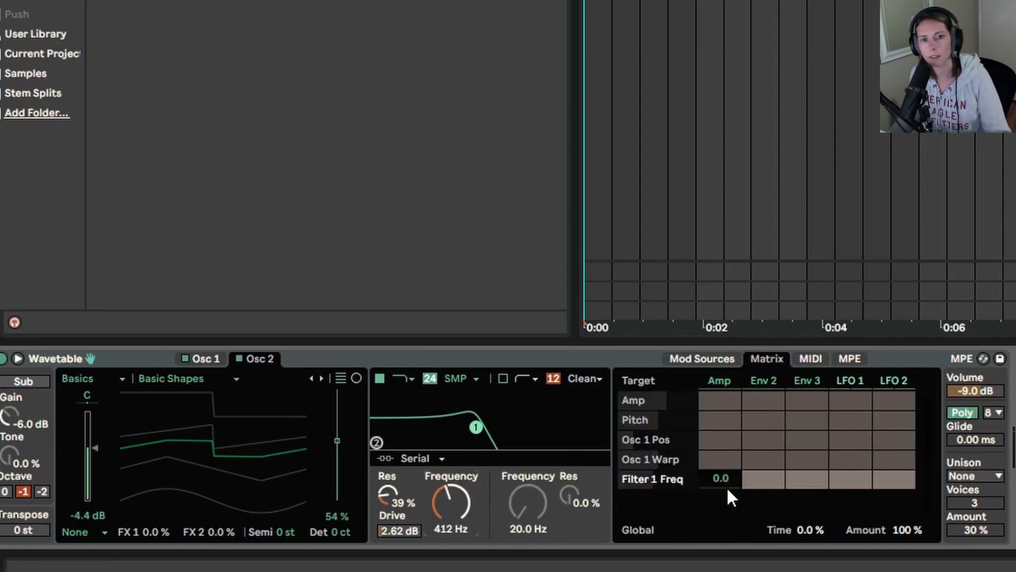
pyautogui.moveTo(761, 484); pyautogui.dragTo(766, 496)
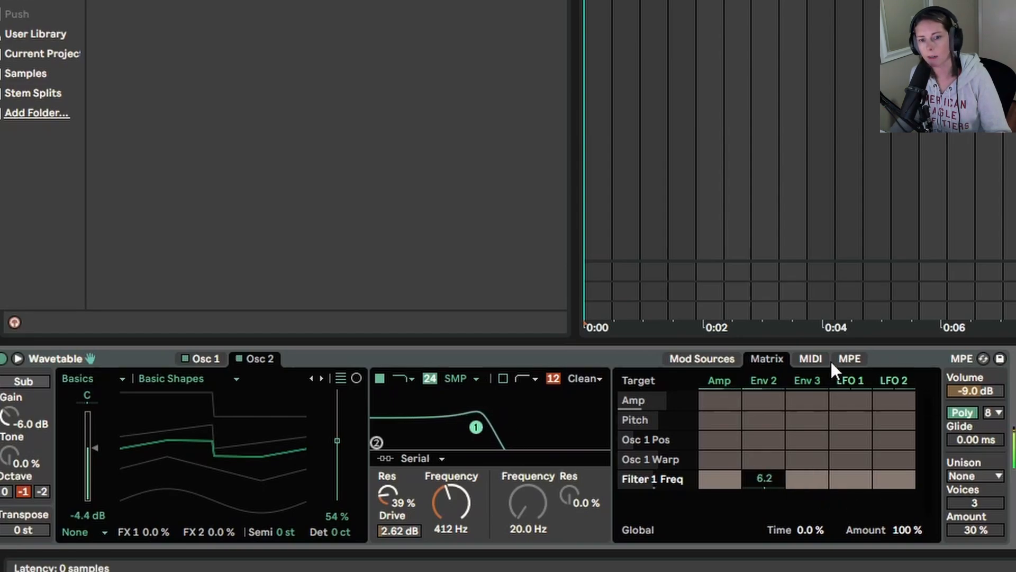
pyautogui.click(767, 381)
pyautogui.moveTo(726, 435); pyautogui.dragTo(717, 446)
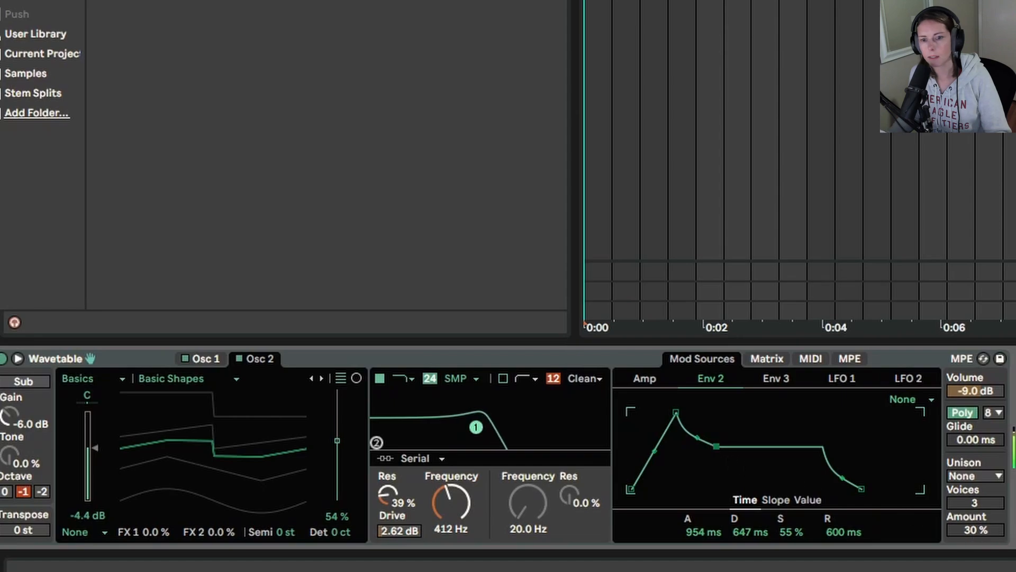
# Step: Set Wavetable's unison mode to Shimmer with 5 voices and lower the unison amount
pyautogui.click(983, 469)
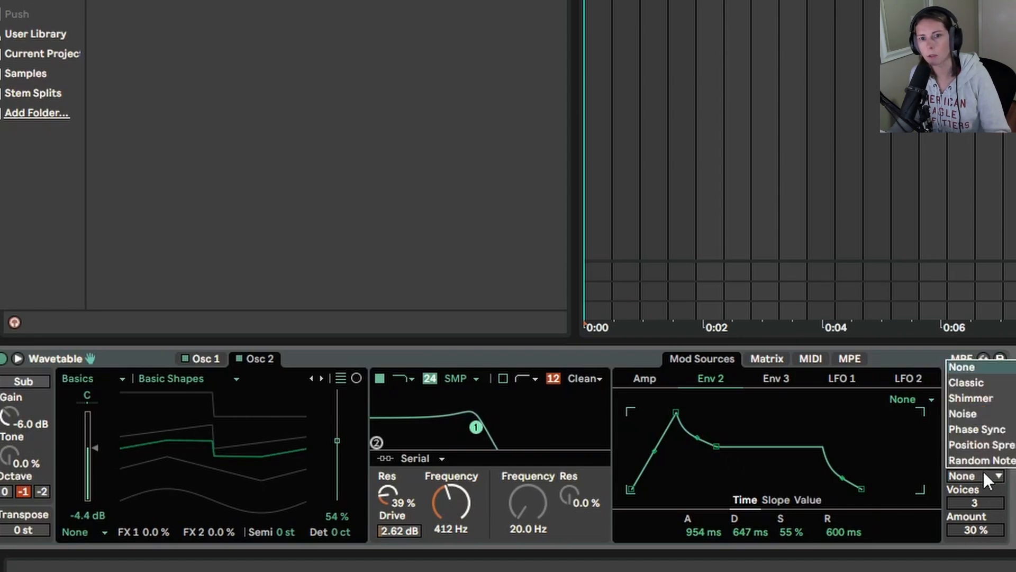
pyautogui.click(984, 398)
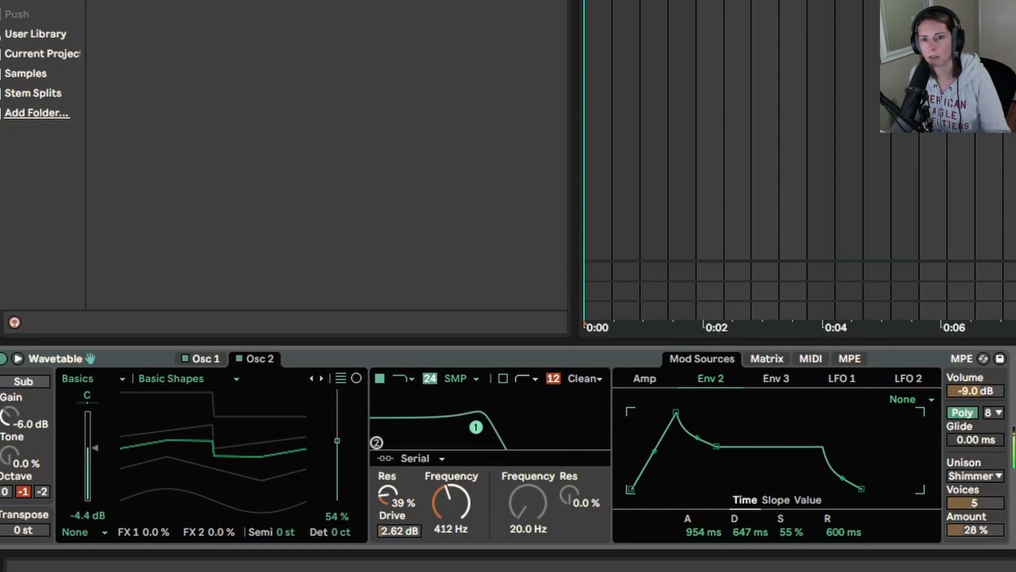
pyautogui.moveTo(979, 530); pyautogui.dragTo(979, 540)
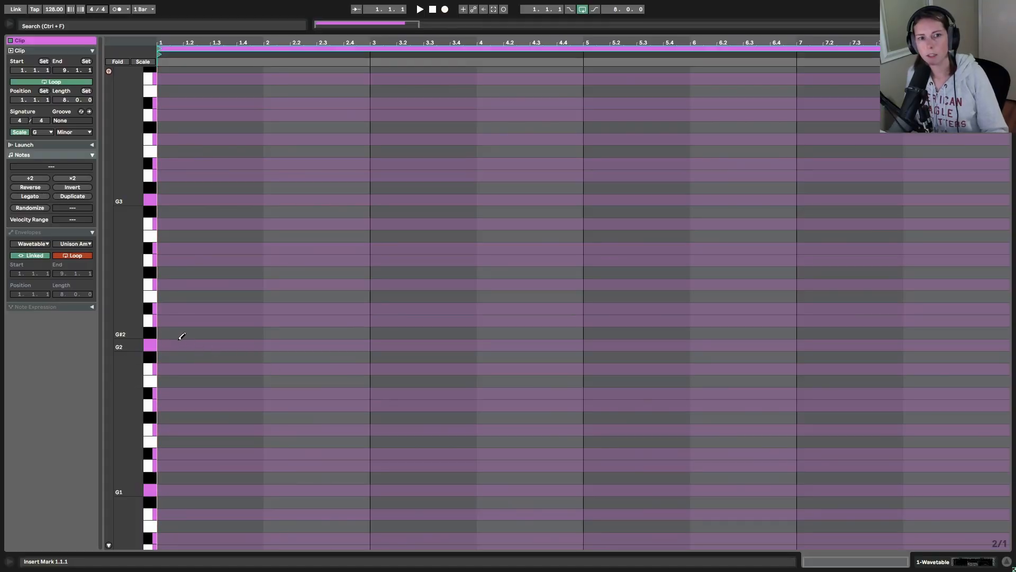
# Step: Draw a two-bar chord of G2, Bb2, D3 and F3 starting at bar 1
pyautogui.click(181, 343)
pyautogui.click(181, 306)
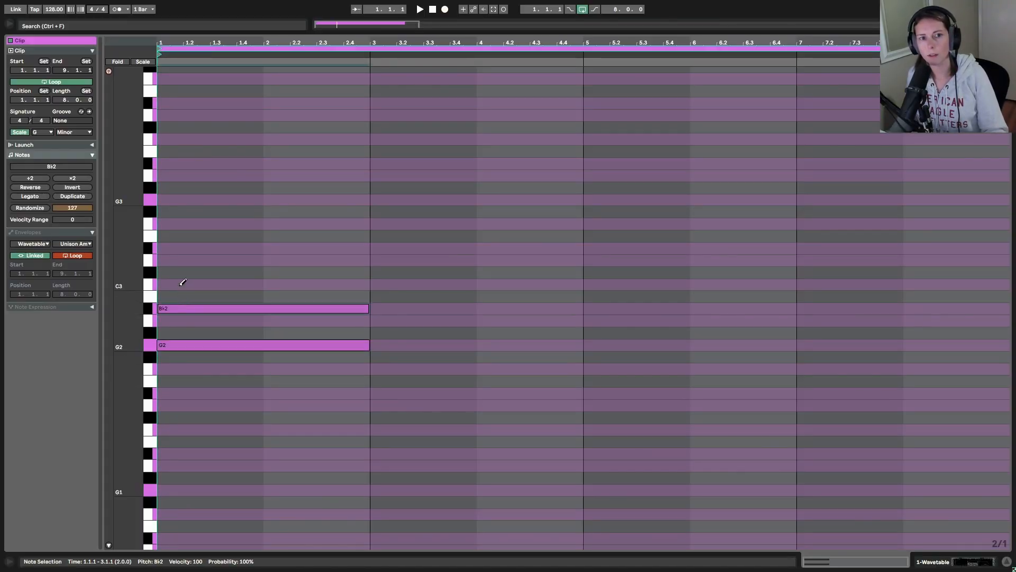
pyautogui.click(184, 259)
pyautogui.click(186, 222)
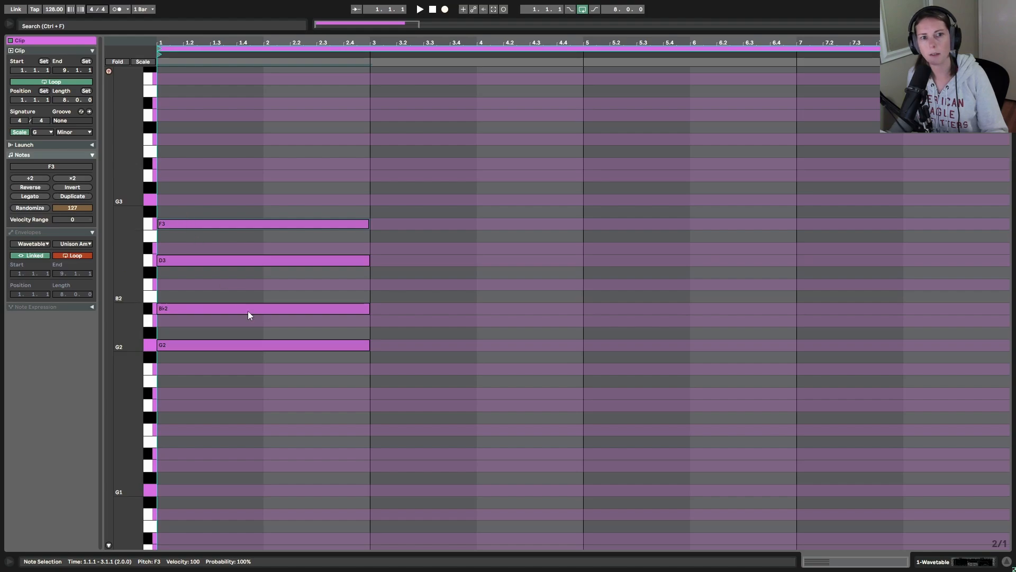
# Step: Copy the first chord to bar 3 and transpose the copy down four semitones so it starts on Eb2
pyautogui.moveTo(286, 415); pyautogui.dragTo(239, 159)
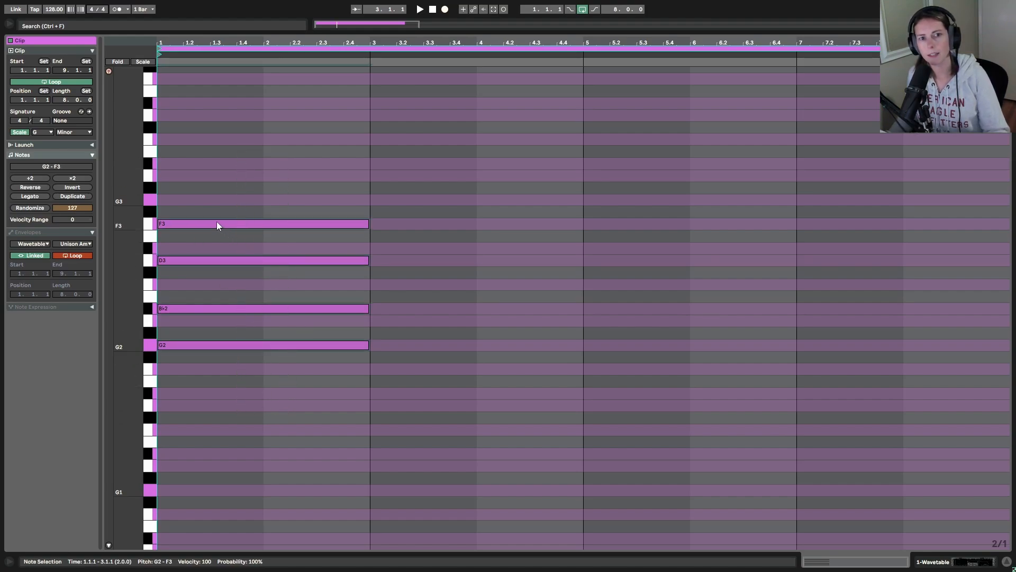
pyautogui.moveTo(219, 223); pyautogui.dragTo(436, 223)
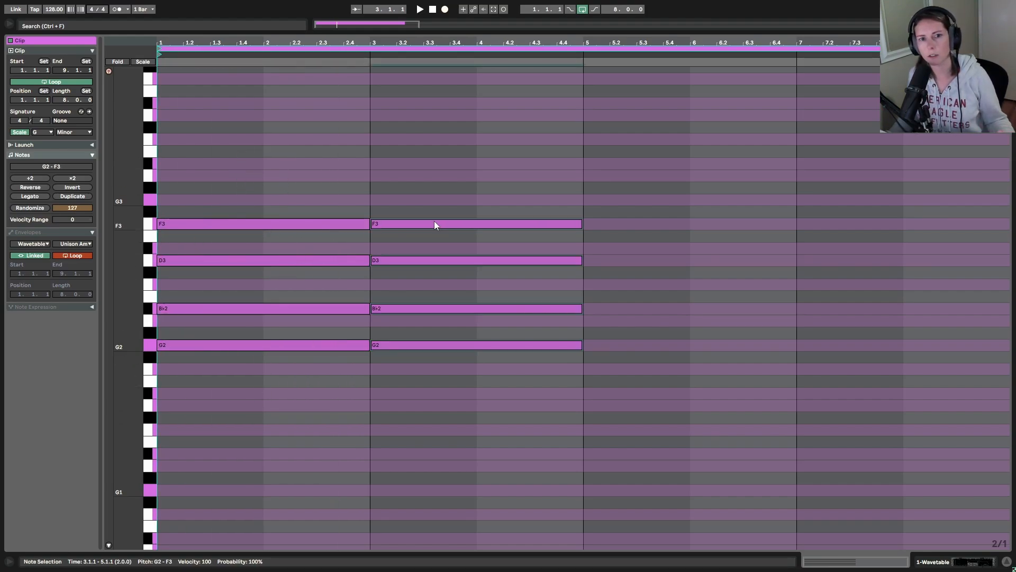
pyautogui.moveTo(434, 222); pyautogui.dragTo(437, 271)
pyautogui.click(433, 454)
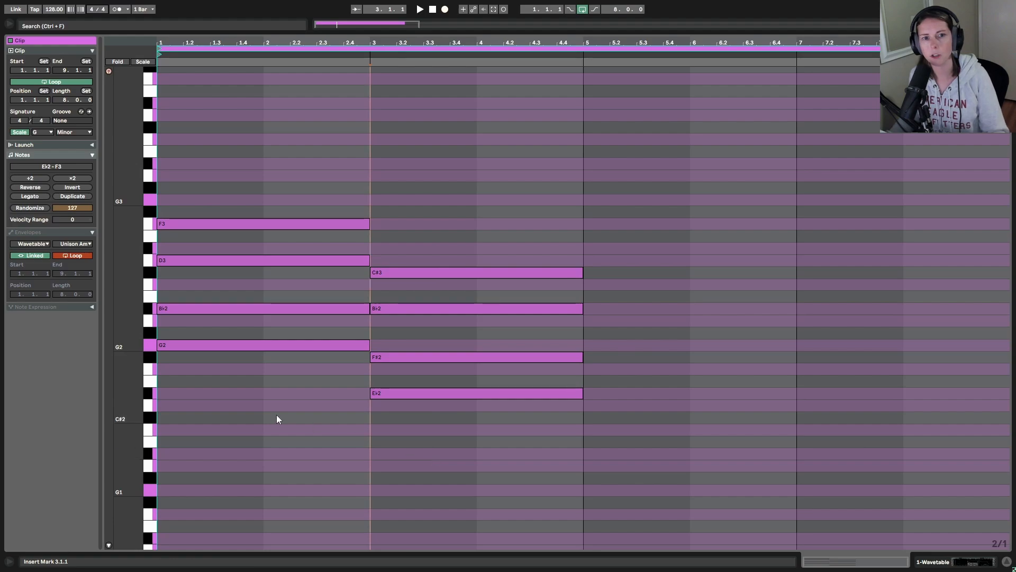
# Step: Raise the second chord's F#2 note to G2 and its C#3 note to D3
pyautogui.moveTo(277, 414); pyautogui.dragTo(245, 113)
pyautogui.moveTo(482, 446); pyautogui.dragTo(454, 167)
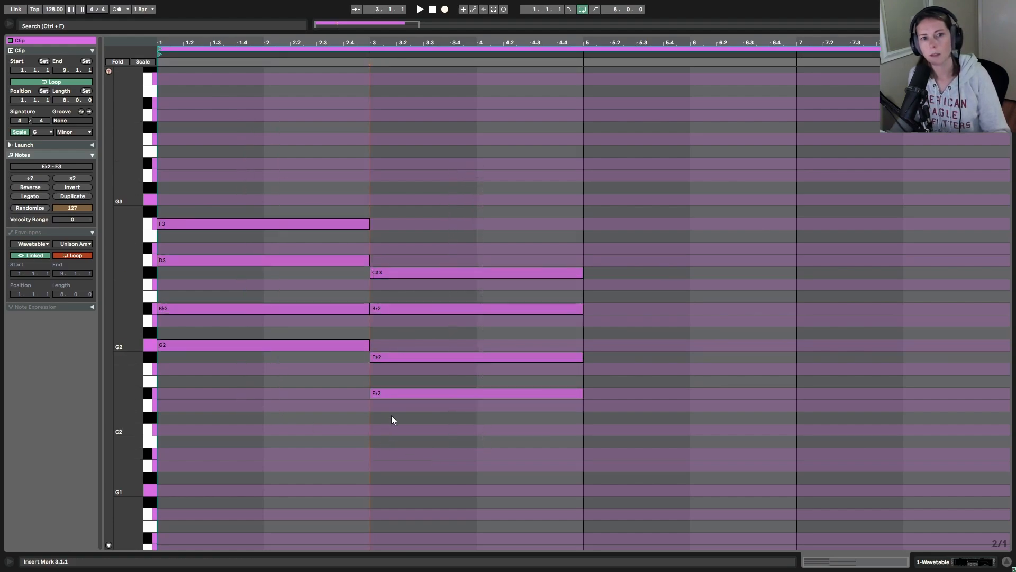
pyautogui.click(394, 357)
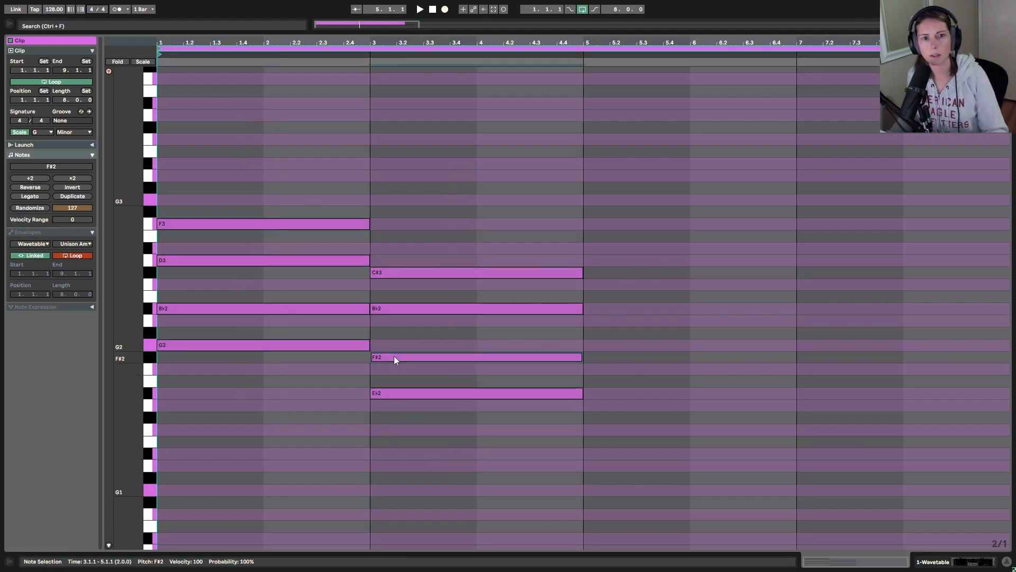
pyautogui.moveTo(394, 357); pyautogui.dragTo(393, 344)
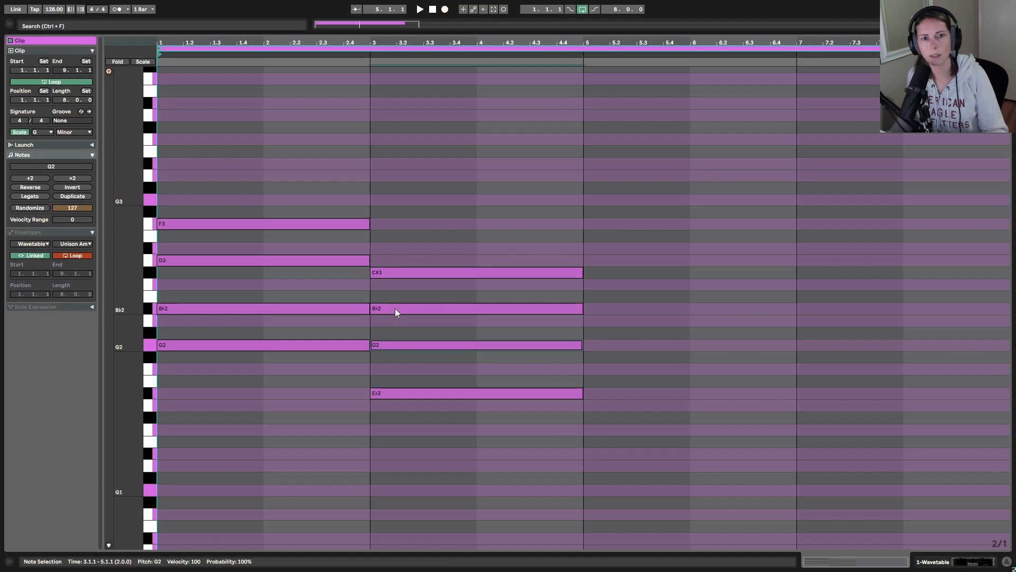
pyautogui.click(401, 272)
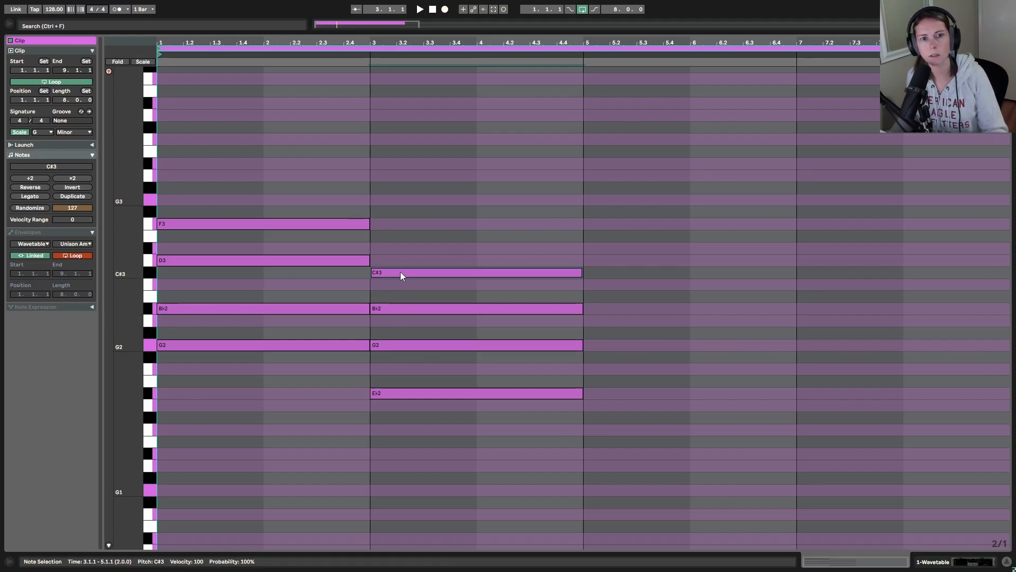
pyautogui.moveTo(400, 272); pyautogui.dragTo(401, 263)
pyautogui.moveTo(441, 449); pyautogui.dragTo(454, 157)
pyautogui.moveTo(299, 385); pyautogui.dragTo(296, 181)
pyautogui.moveTo(450, 442); pyautogui.dragTo(447, 155)
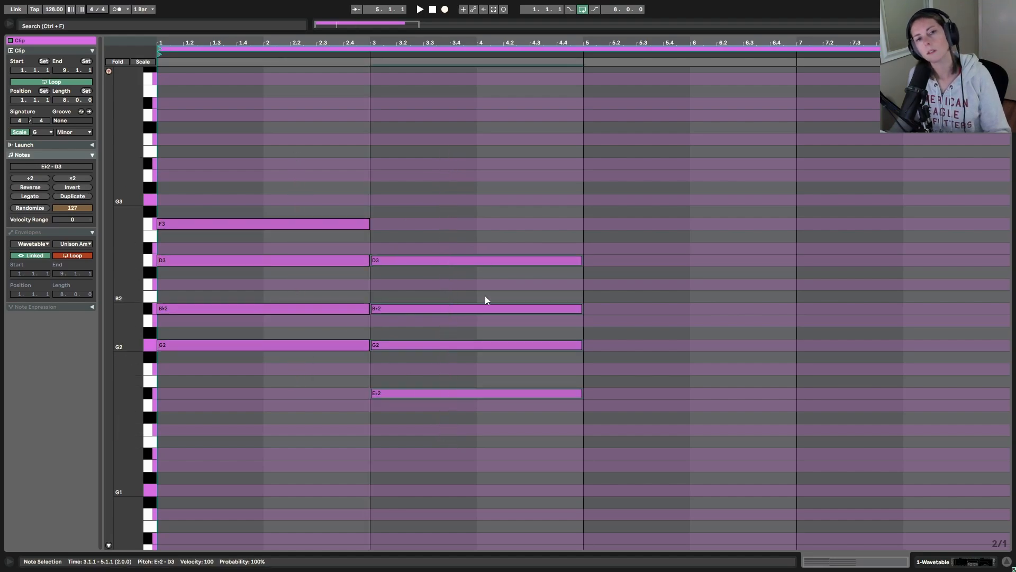
pyautogui.click(466, 438)
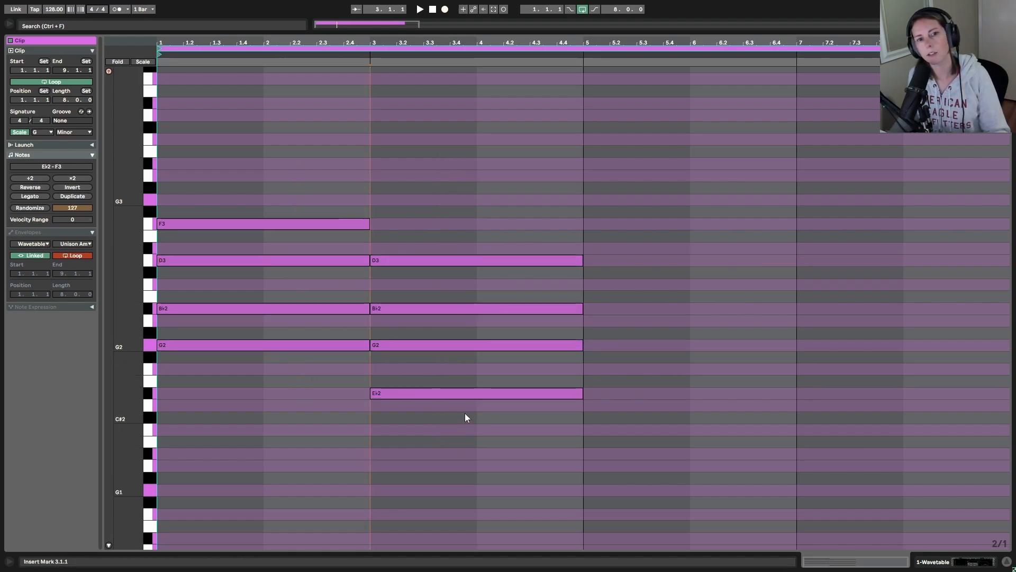
# Step: Add two-bar G1 bass notes beneath both the first and second chords
pyautogui.click(171, 489)
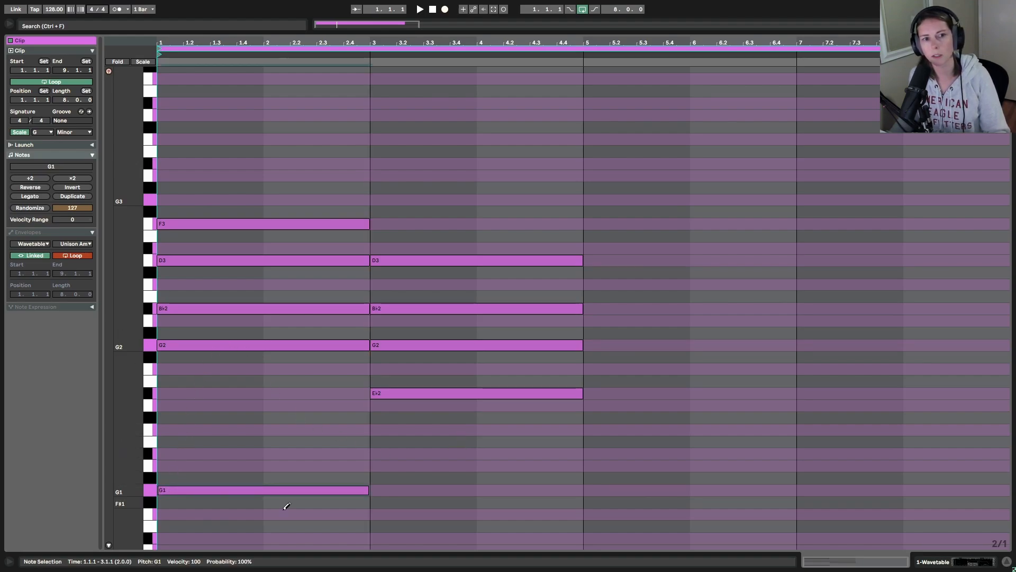
pyautogui.click(446, 490)
pyautogui.press('b')
pyautogui.moveTo(449, 529); pyautogui.dragTo(447, 171)
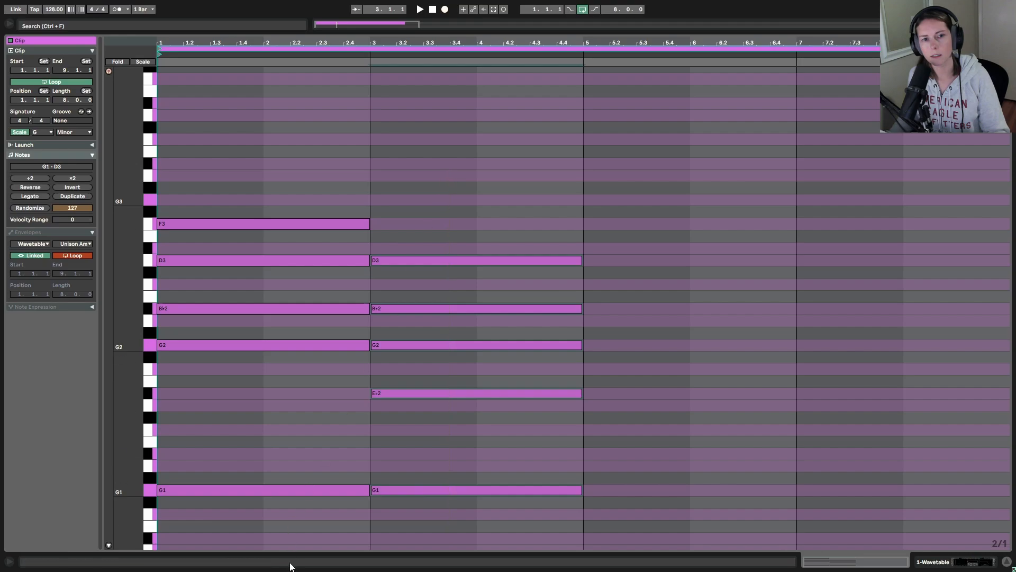
pyautogui.moveTo(291, 532); pyautogui.dragTo(283, 154)
pyautogui.moveTo(455, 533); pyautogui.dragTo(488, 191)
pyautogui.click(329, 377)
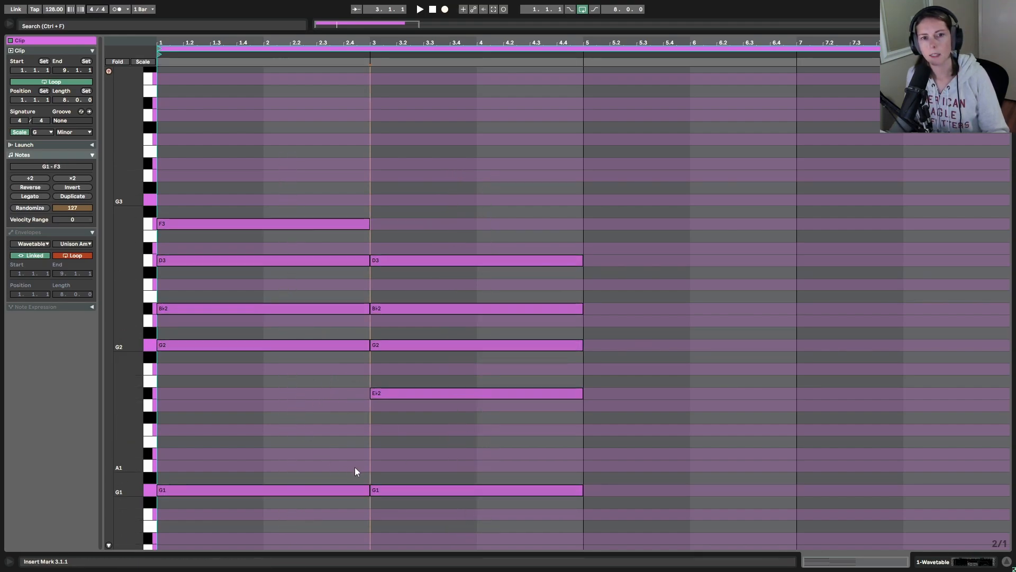
# Step: Copy the second chord's Eb2 to D3 notes to bar 5, one semitone lower and without the bass note
pyautogui.moveTo(520, 449); pyautogui.dragTo(507, 207)
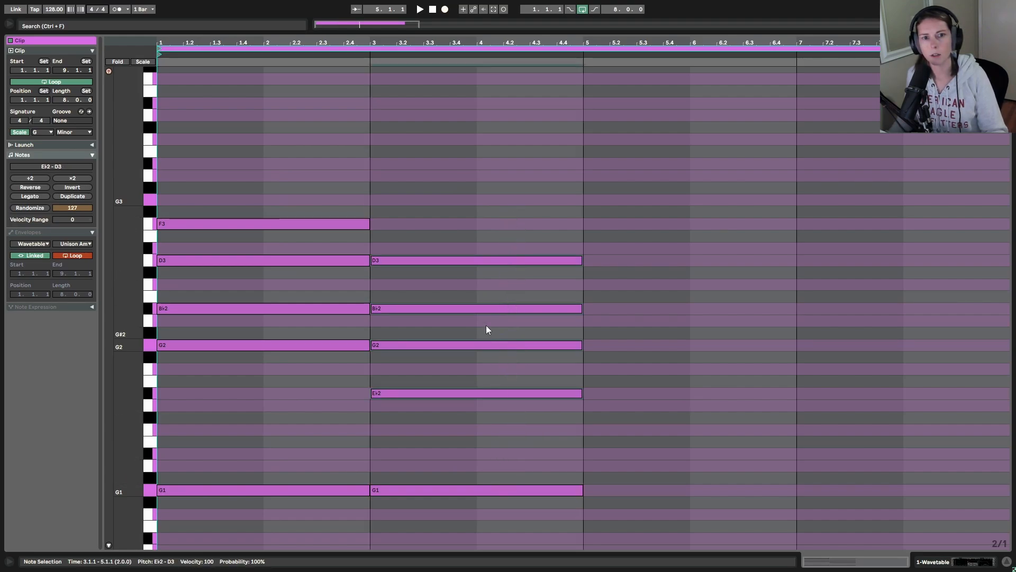
pyautogui.keyDown('ctrl'); pyautogui.moveTo(451, 259); pyautogui.dragTo(646, 275); pyautogui.keyUp('ctrl')
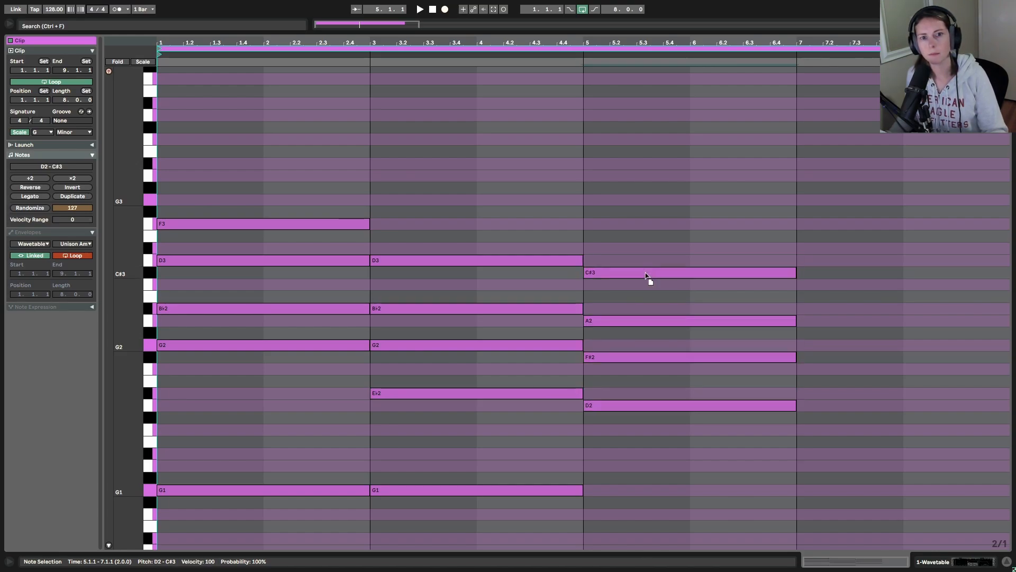
pyautogui.click(647, 298)
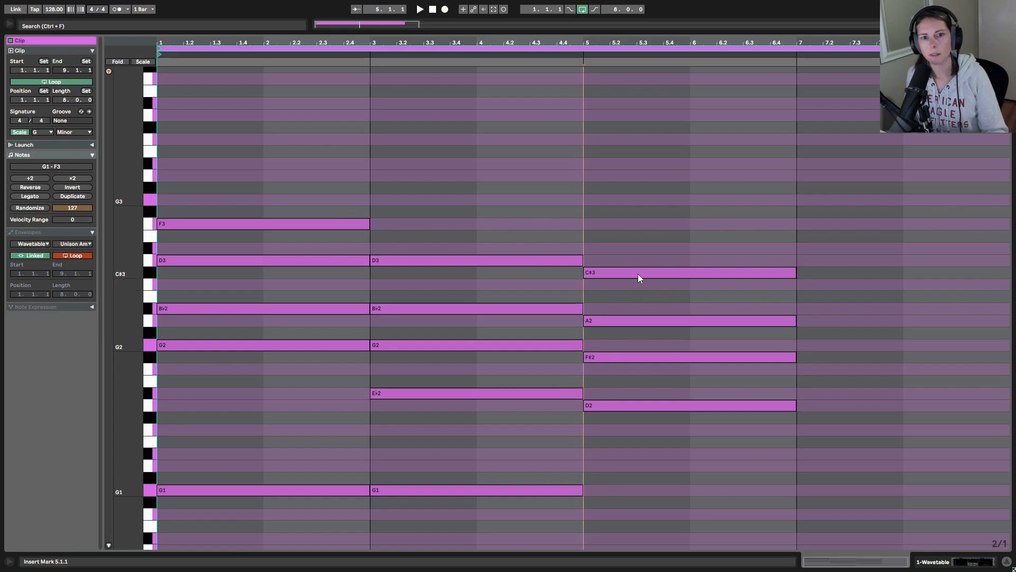
# Step: Lower the third chord's C#3 note to C3 and its F#2 note to F2
pyautogui.moveTo(638, 275); pyautogui.dragTo(641, 286)
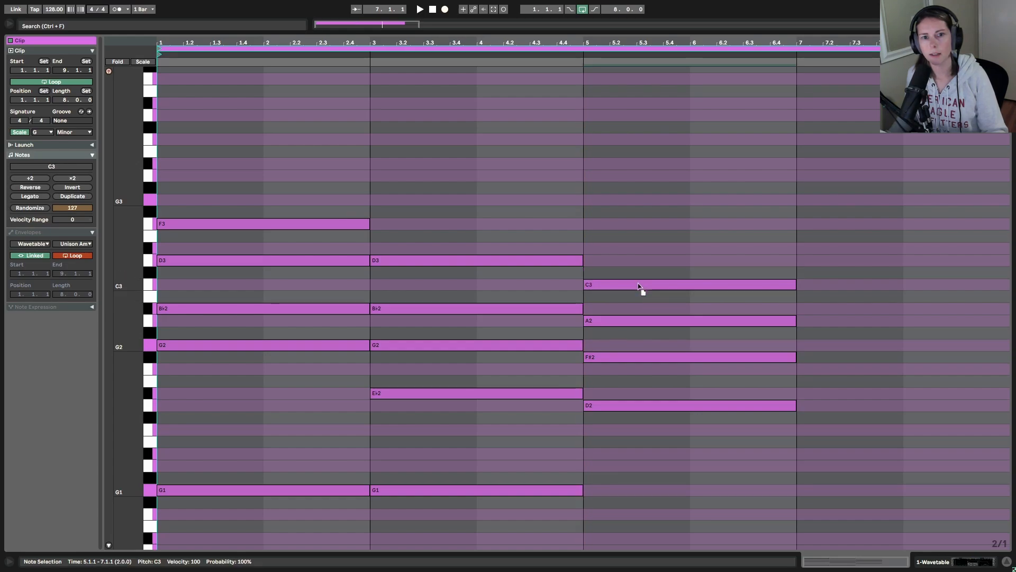
pyautogui.moveTo(622, 446); pyautogui.dragTo(622, 227)
pyautogui.click(623, 405)
pyautogui.click(616, 357)
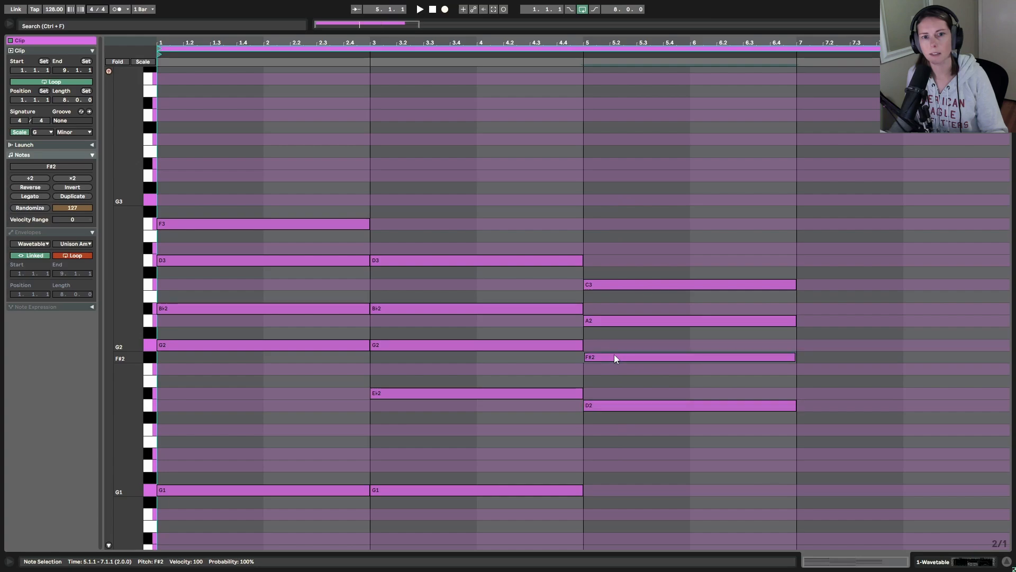
pyautogui.moveTo(614, 356); pyautogui.dragTo(615, 368)
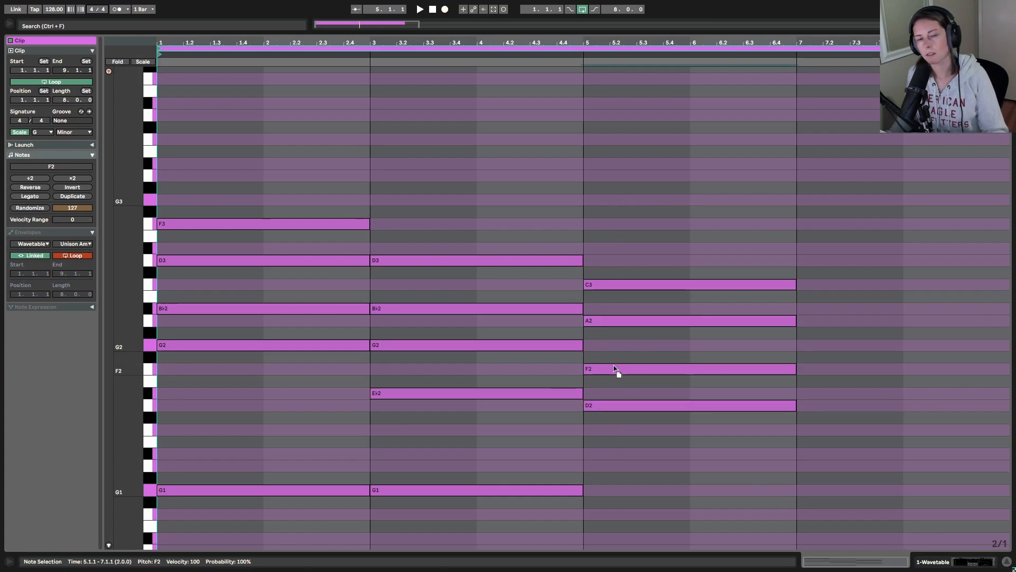
# Step: Raise the third chord's F2 note to G2 and add a two-bar G1 bass note beneath that chord
pyautogui.moveTo(618, 370); pyautogui.dragTo(619, 346)
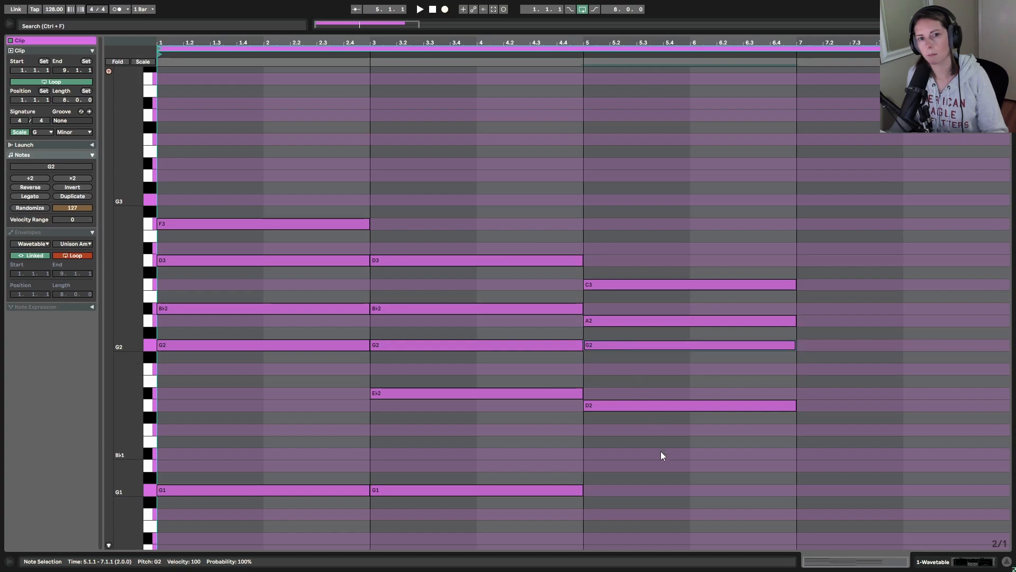
pyautogui.moveTo(644, 465); pyautogui.dragTo(622, 165)
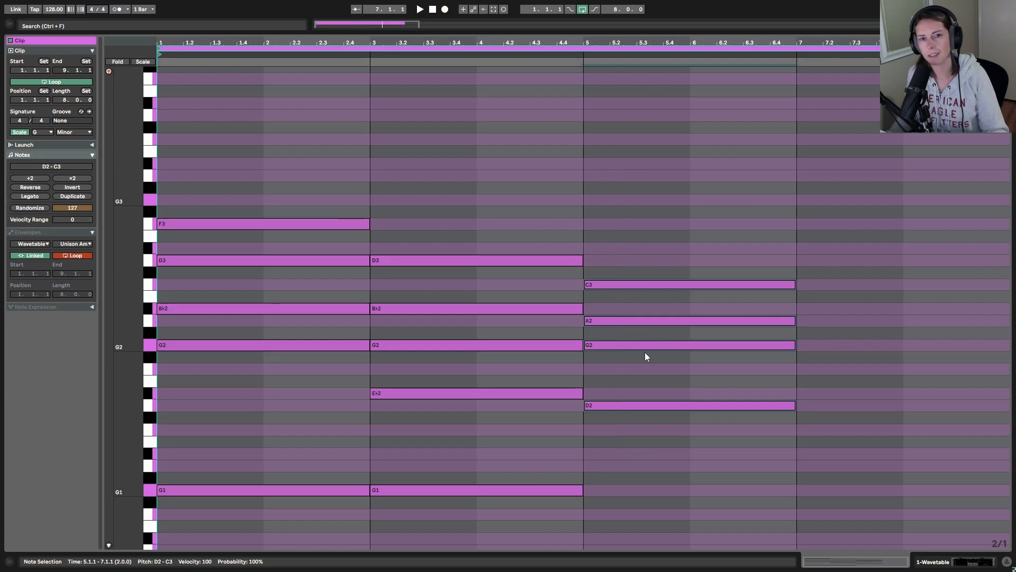
pyautogui.click(600, 492)
pyautogui.doubleClick(600, 490)
pyautogui.moveTo(637, 518); pyautogui.dragTo(640, 162)
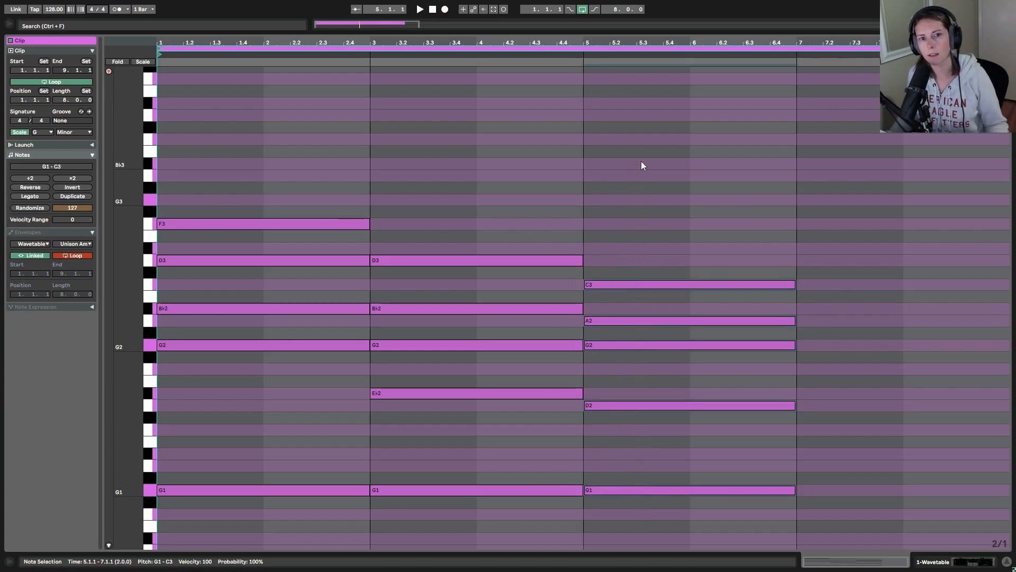
pyautogui.click(592, 427)
# Step: Copy the full second chord, including its G1 bass note, to bar 7 as the fourth chord
pyautogui.moveTo(270, 517); pyautogui.dragTo(251, 141)
pyautogui.scroll(-2, 383, 259)
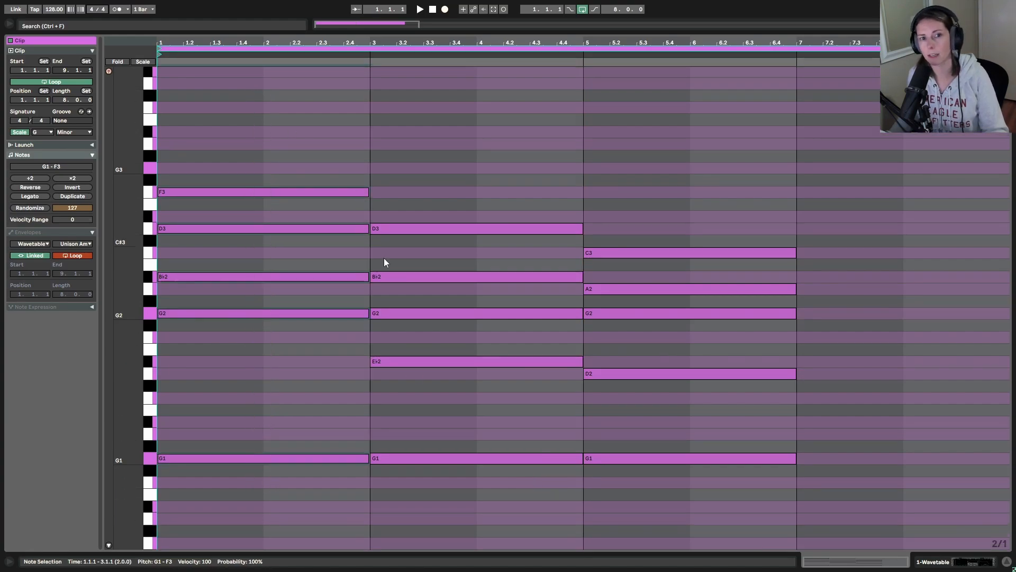
pyautogui.moveTo(477, 517); pyautogui.dragTo(480, 115)
pyautogui.moveTo(697, 505); pyautogui.dragTo(691, 170)
pyautogui.moveTo(532, 515); pyautogui.dragTo(513, 179)
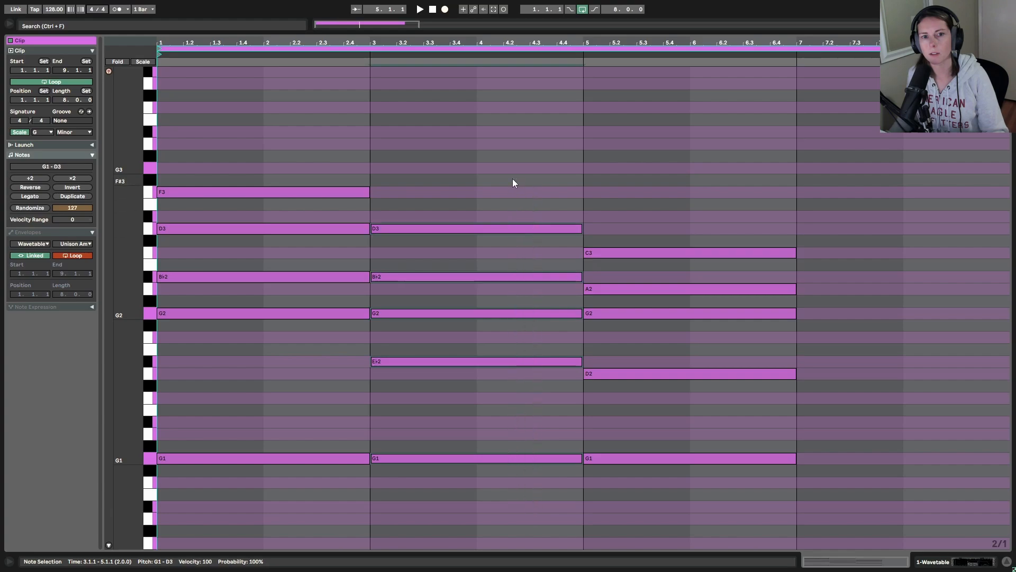
pyautogui.moveTo(410, 228); pyautogui.dragTo(857, 228)
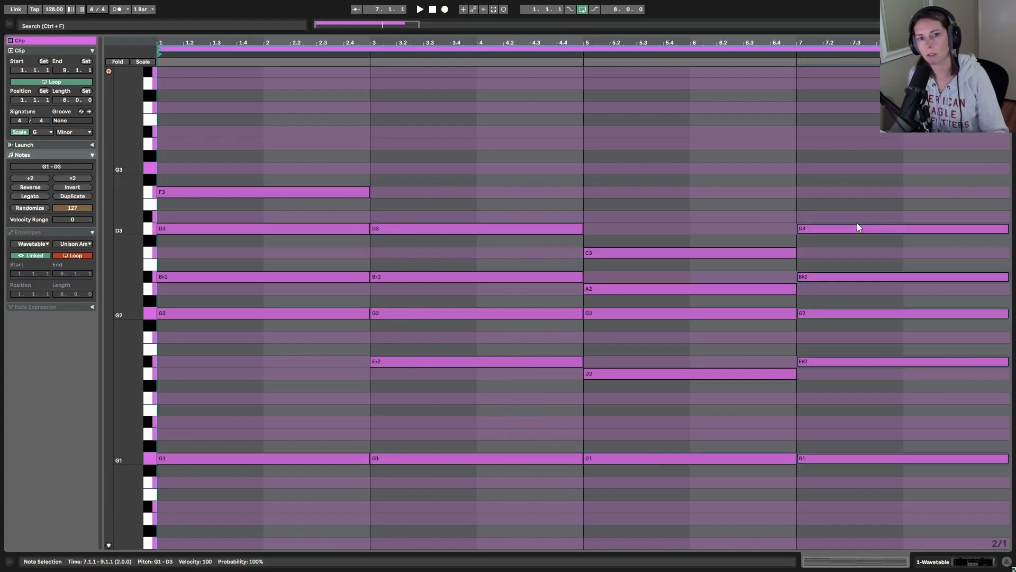
# Step: Lower the first chord's Bb2 note to A2
pyautogui.click(262, 382)
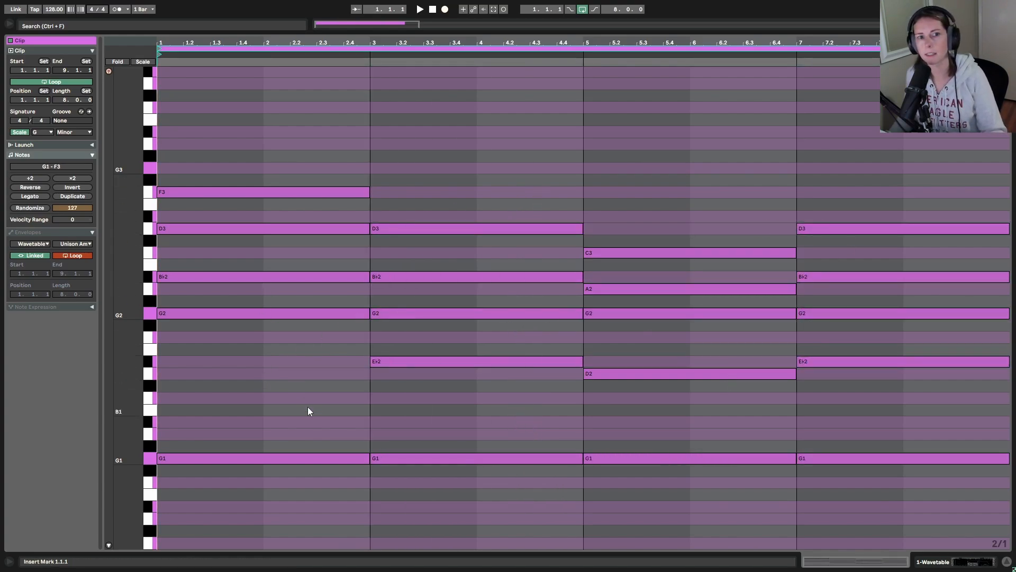
pyautogui.moveTo(321, 367); pyautogui.dragTo(321, 170)
pyautogui.moveTo(411, 408); pyautogui.dragTo(423, 113)
pyautogui.click(294, 244)
pyautogui.moveTo(296, 280); pyautogui.dragTo(297, 290)
pyautogui.moveTo(315, 374); pyautogui.dragTo(313, 130)
pyautogui.moveTo(465, 401); pyautogui.dragTo(475, 132)
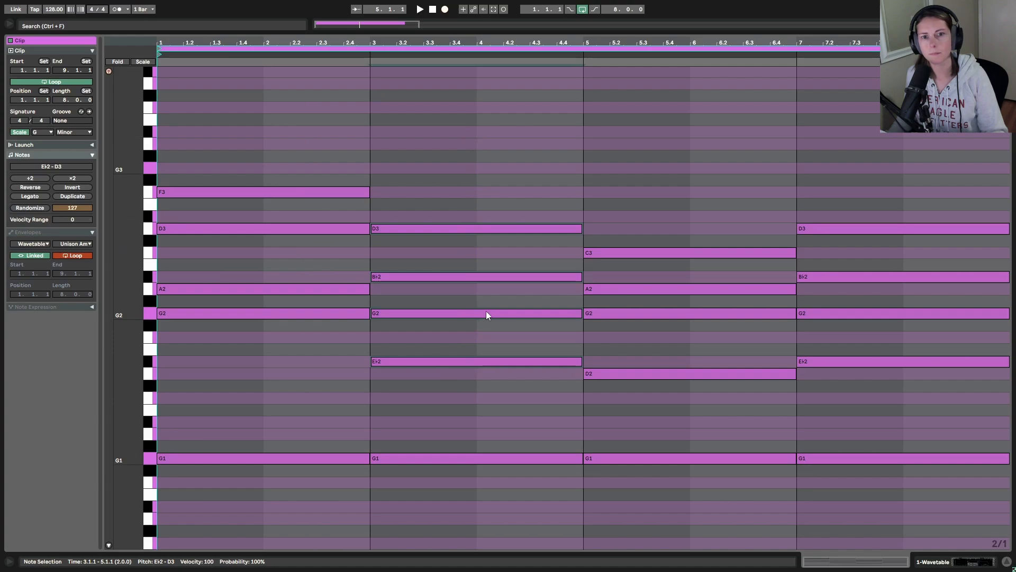
# Step: Raise the fourth chord's G1 bass note to Bb1
pyautogui.click(810, 397)
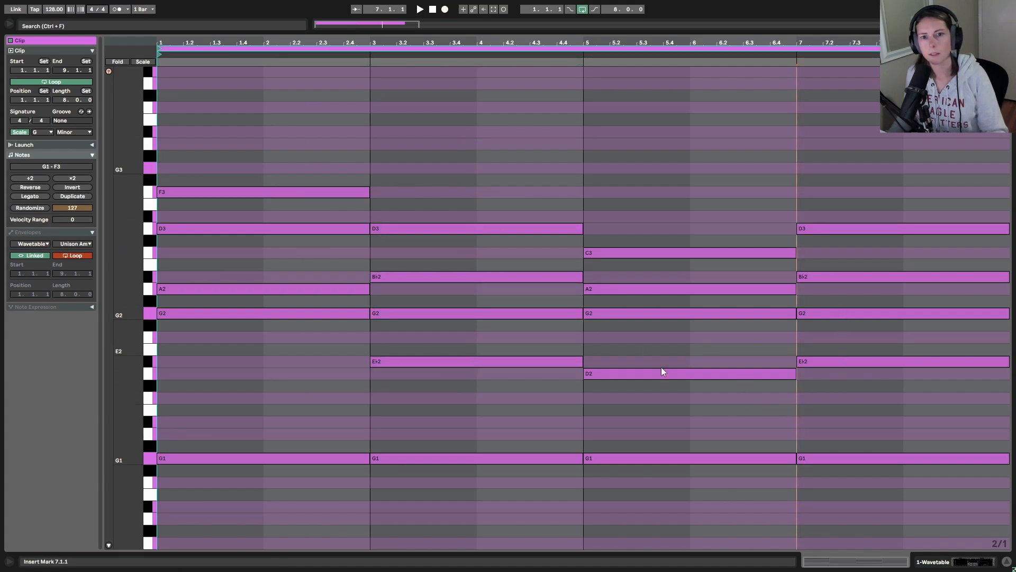
pyautogui.moveTo(833, 456); pyautogui.dragTo(835, 422)
pyautogui.moveTo(851, 481); pyautogui.dragTo(850, 152)
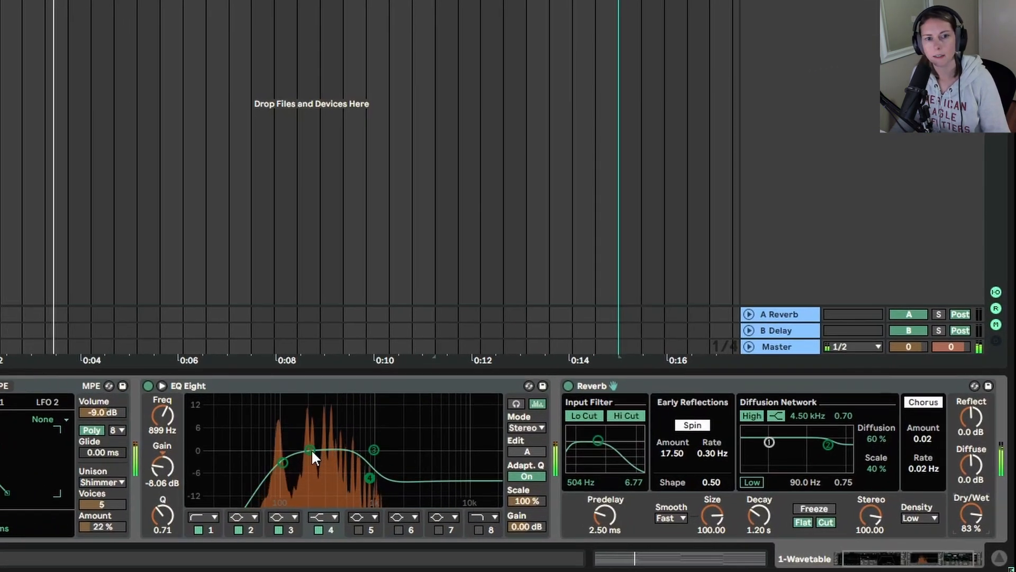
# Step: In EQ Eight, set band 4 to 1.16 kHz at -8.31 dB and band 2 to 310 Hz at -3.81 dB with Q 4.67
pyautogui.moveTo(370, 478); pyautogui.dragTo(380, 478)
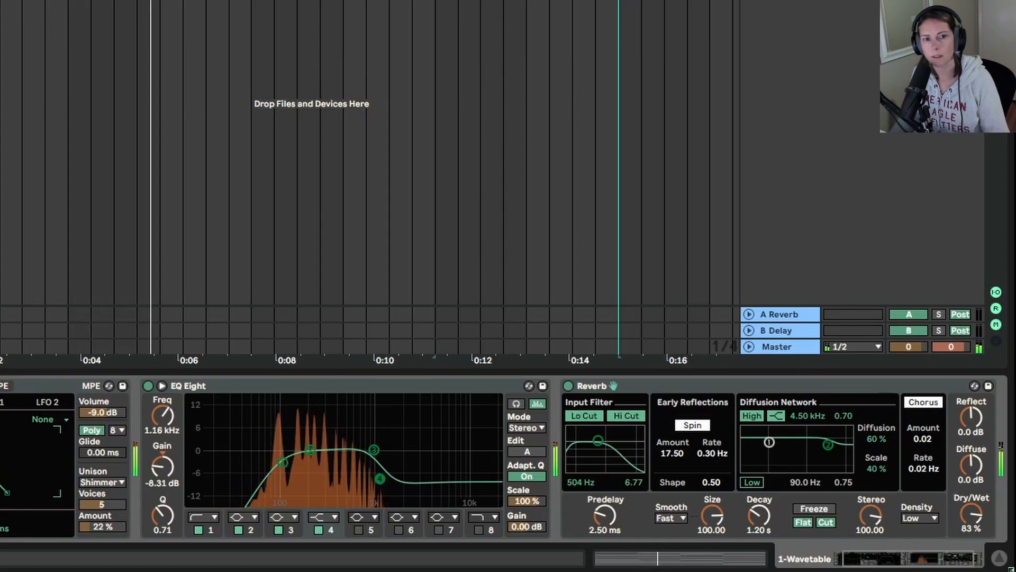
pyautogui.moveTo(308, 449); pyautogui.dragTo(326, 418)
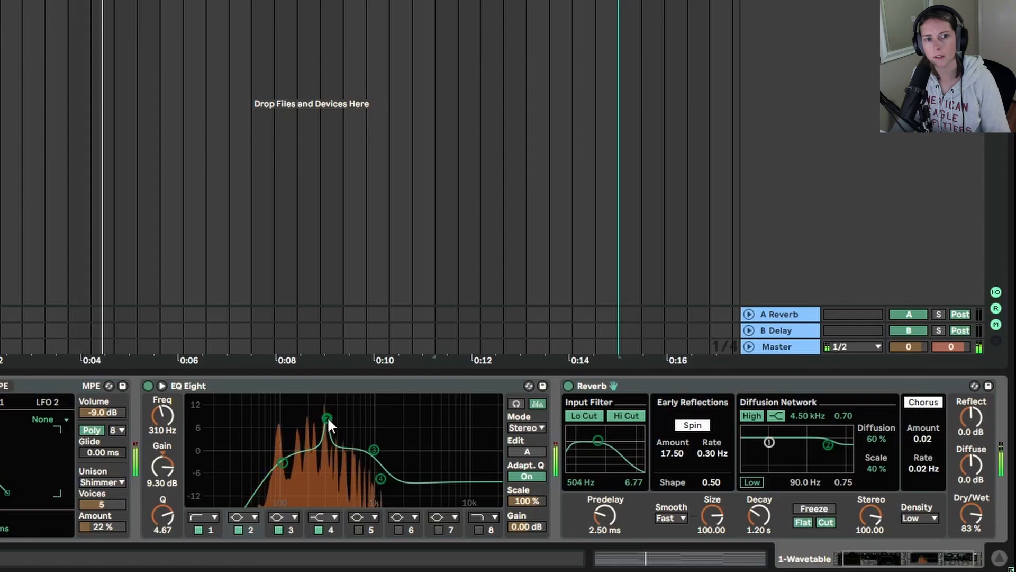
pyautogui.moveTo(166, 464); pyautogui.dragTo(166, 535)
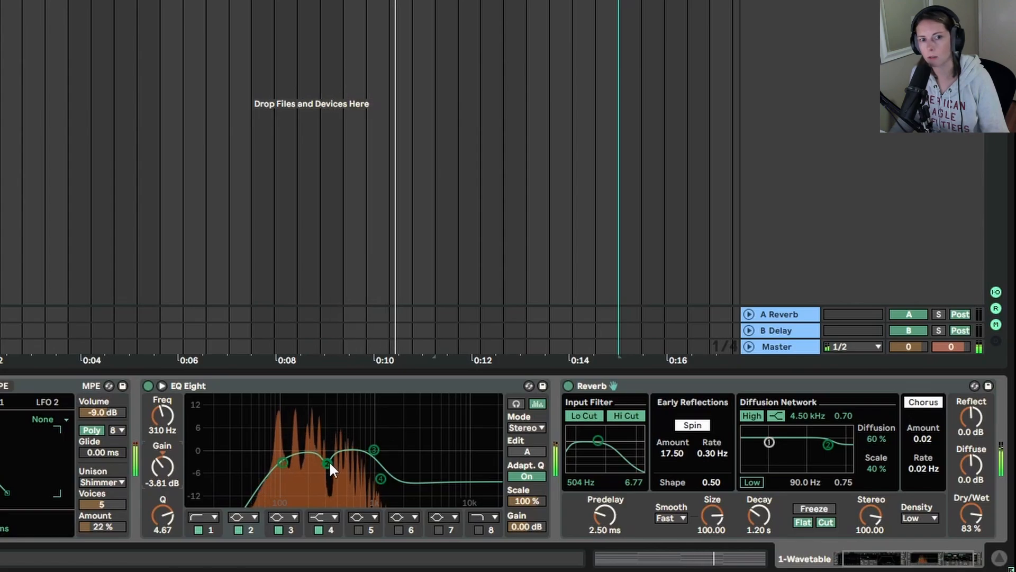
pyautogui.moveTo(160, 497); pyautogui.dragTo(160, 486)
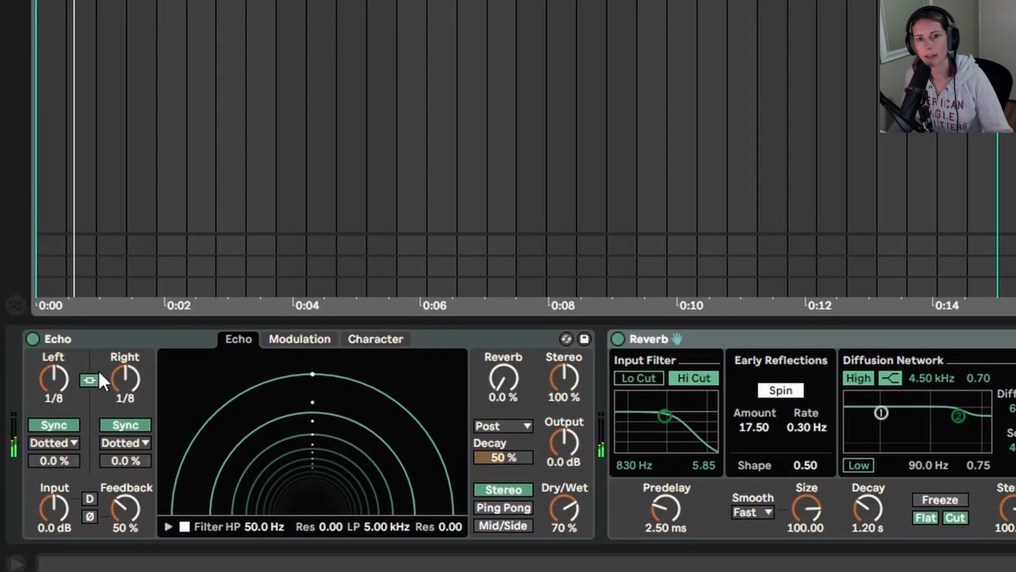
# Step: Bypass the Reverb, unlink Echo's delay times with the left at 1/16, and set Echo's feedback to 85% and dry/wet to 100%
pyautogui.click(618, 339)
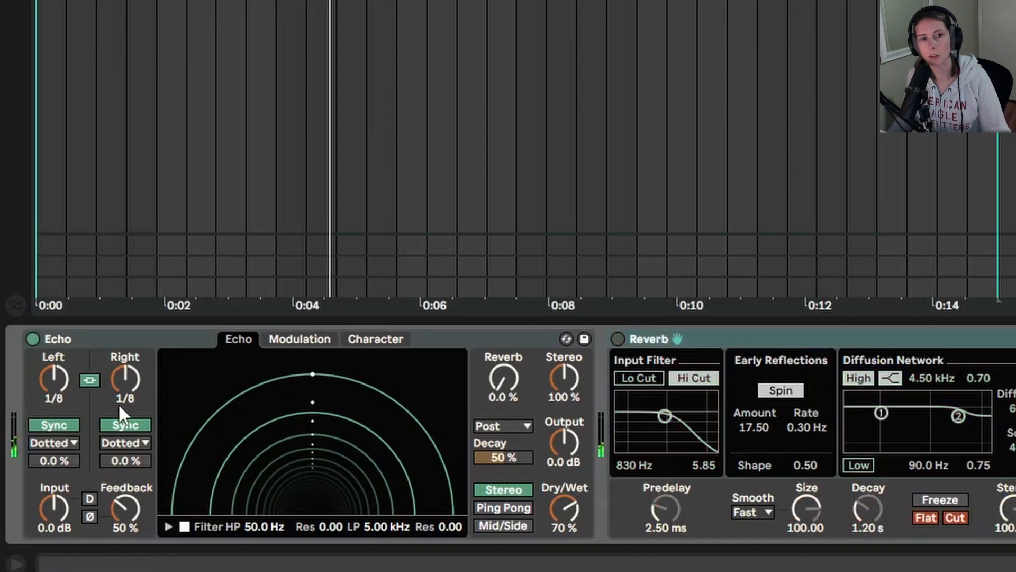
pyautogui.click(83, 383)
pyautogui.moveTo(49, 383); pyautogui.dragTo(50, 398)
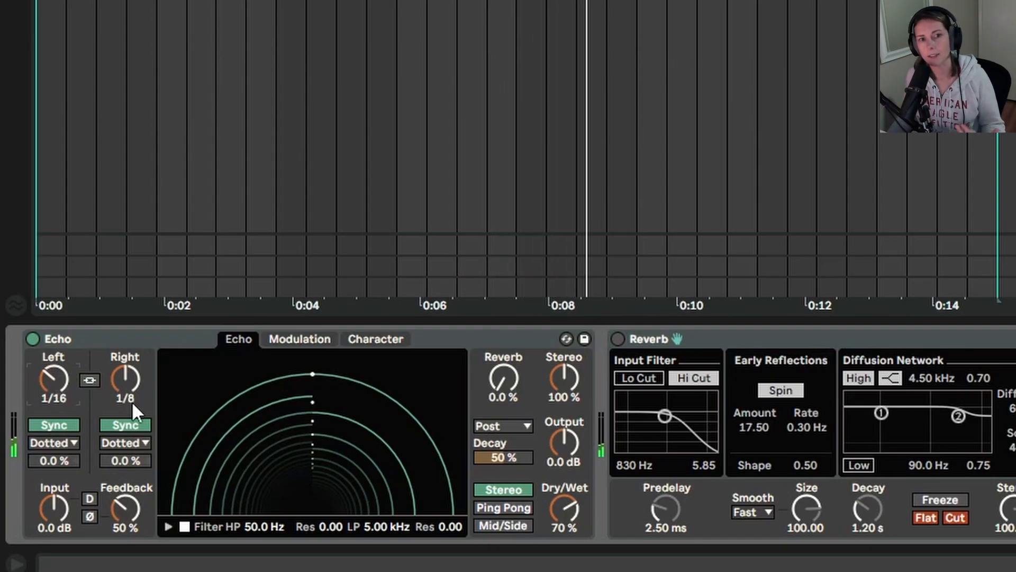
pyautogui.moveTo(131, 508); pyautogui.dragTo(131, 471)
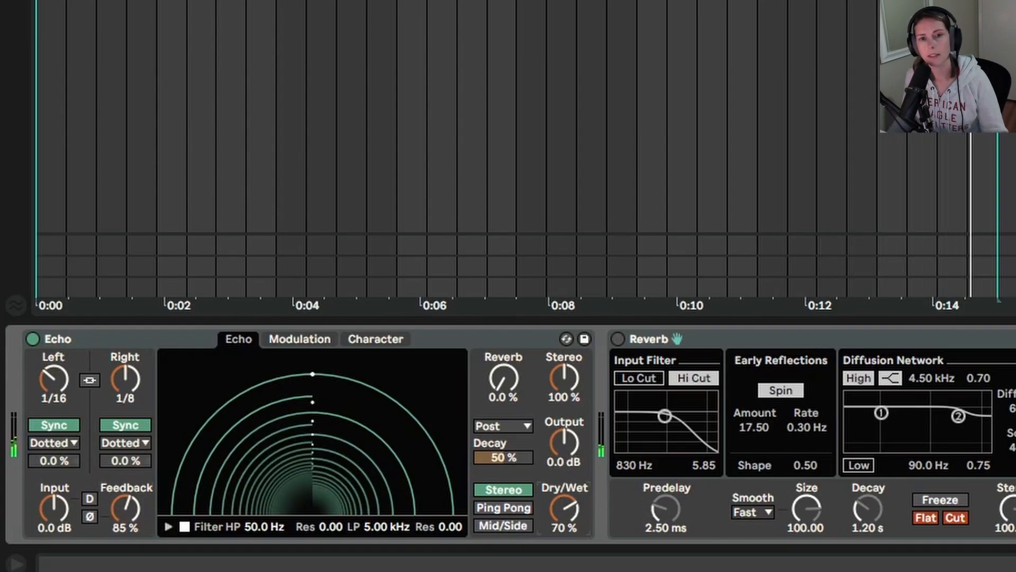
pyautogui.moveTo(564, 509); pyautogui.dragTo(565, 492)
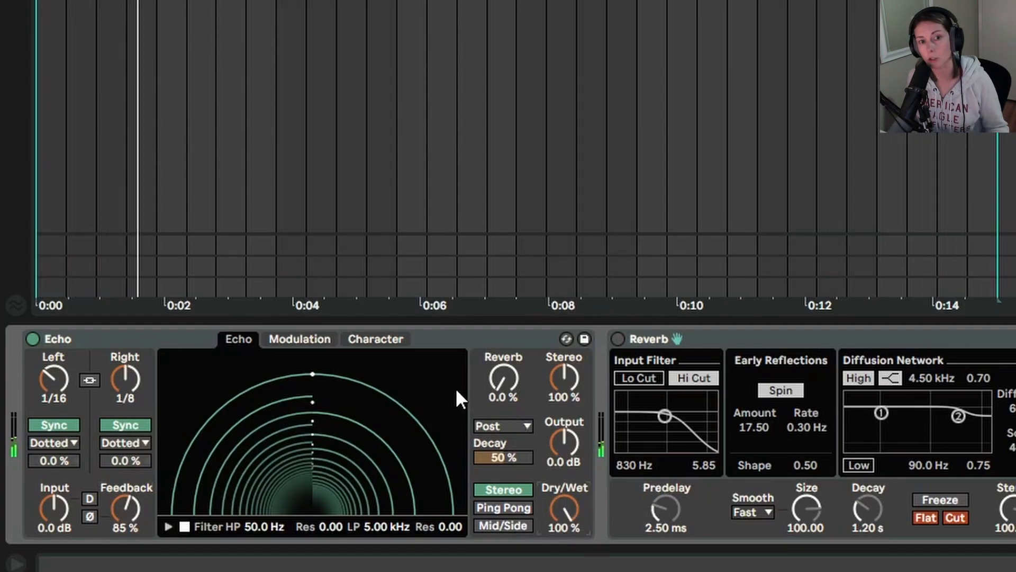
# Step: Place Echo's built-in reverb in the feedback loop with a 16% amount and 91% decay
pyautogui.click(510, 420)
pyautogui.click(511, 472)
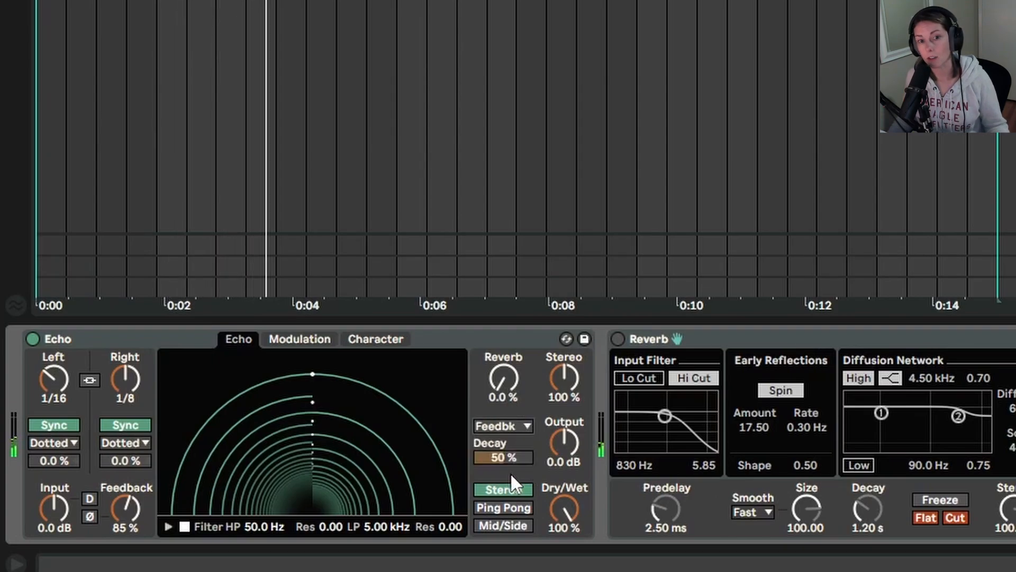
pyautogui.moveTo(508, 386); pyautogui.dragTo(509, 372)
pyautogui.moveTo(522, 458); pyautogui.dragTo(522, 438)
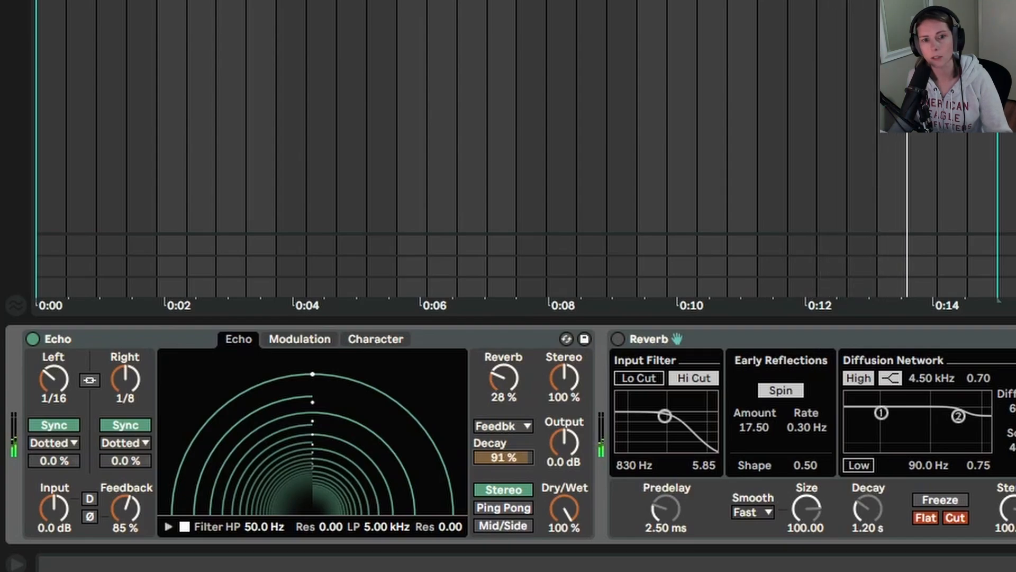
pyautogui.moveTo(504, 385)
pyautogui.mouseDown()
pyautogui.moveTo(503, 369)
pyautogui.moveTo(505, 393)
pyautogui.mouseUp()
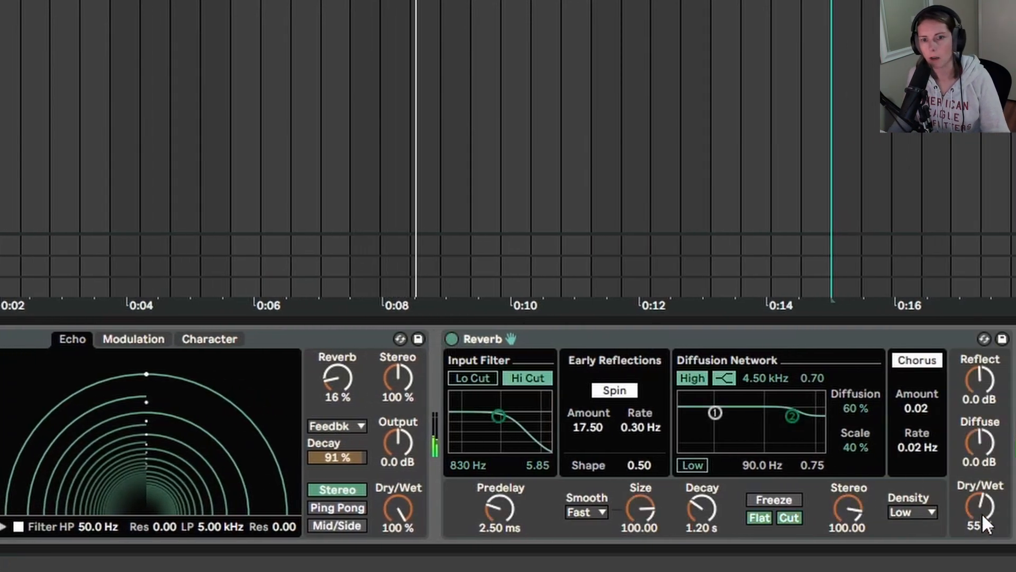
# Step: Set the Reverb's dry/wet to 100%, nudge its input filter slightly higher in frequency, and enable the low cut
pyautogui.moveTo(982, 513); pyautogui.dragTo(982, 489)
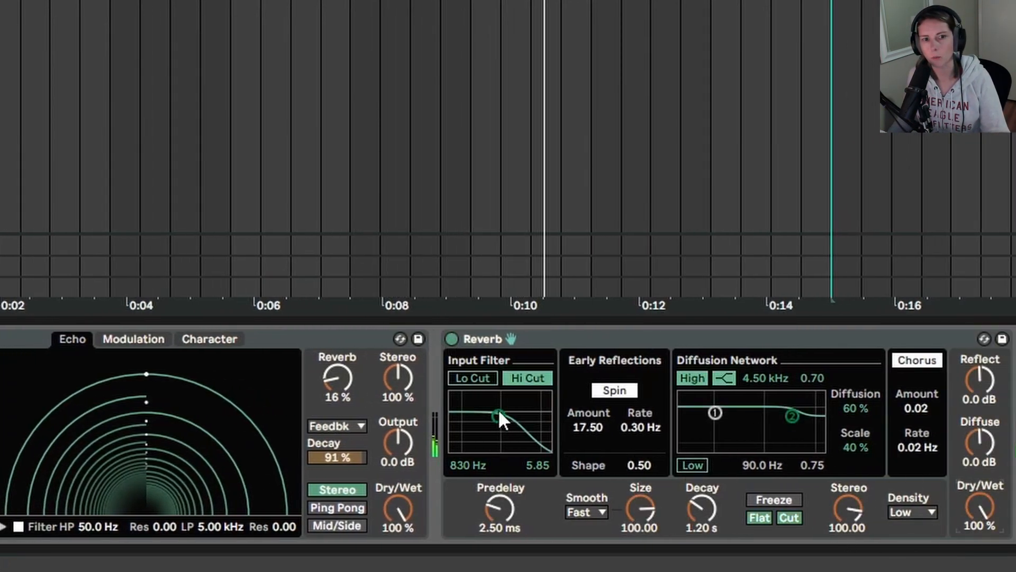
pyautogui.moveTo(499, 414); pyautogui.dragTo(502, 414)
pyautogui.click(473, 381)
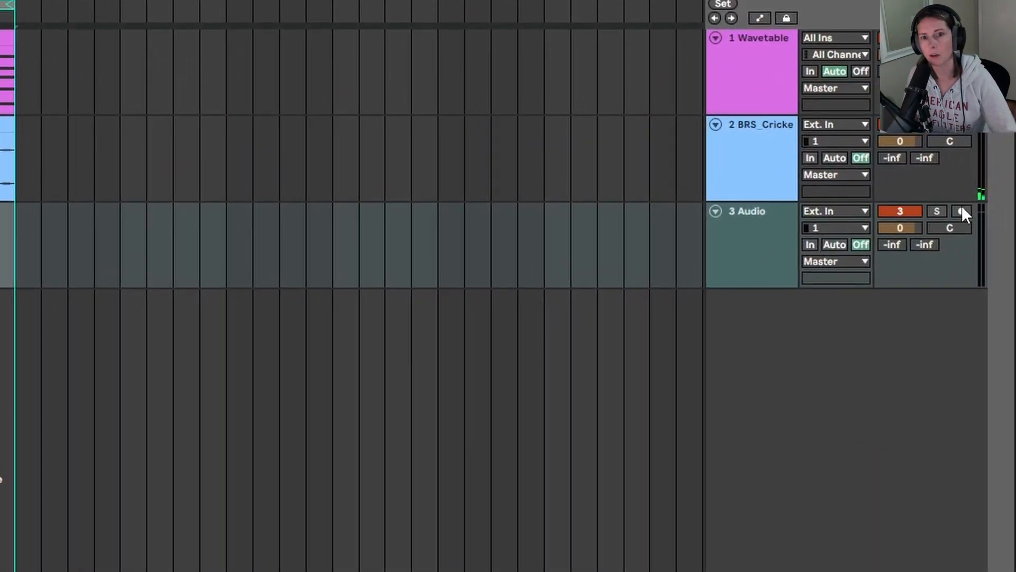
# Step: Arm audio track 3 for recording and set its input source to Resampling
pyautogui.click(962, 212)
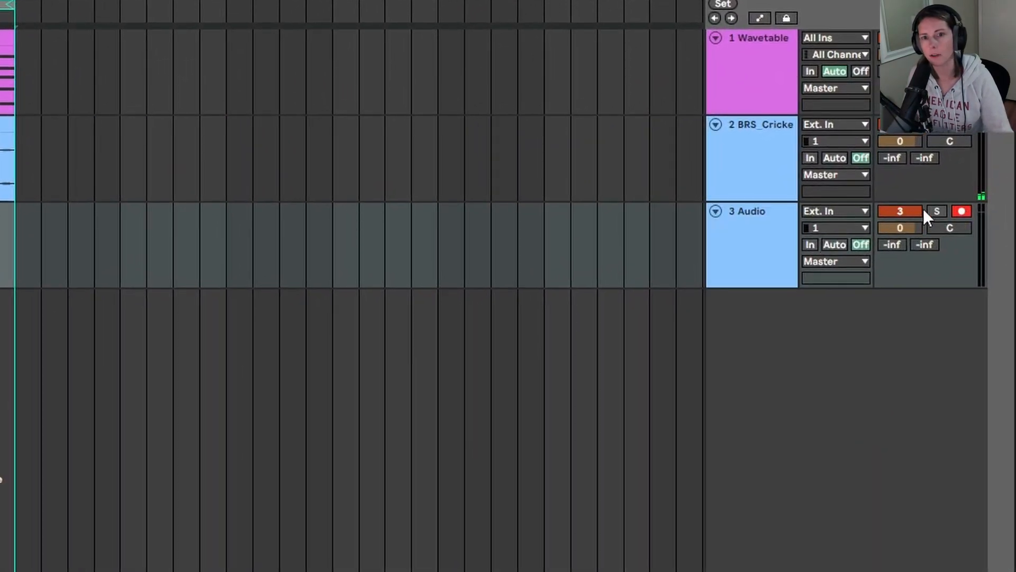
pyautogui.click(852, 210)
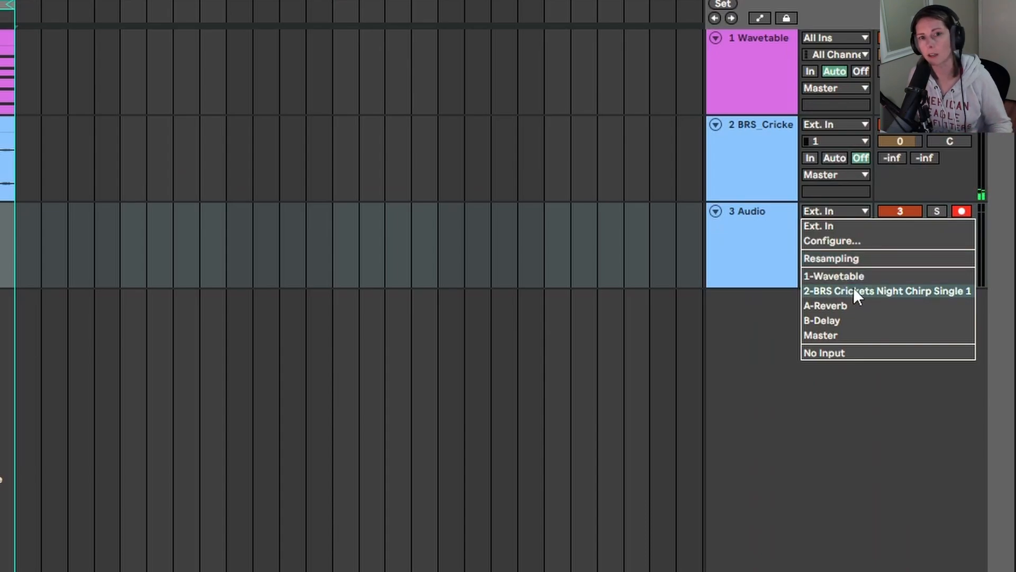
pyautogui.click(852, 258)
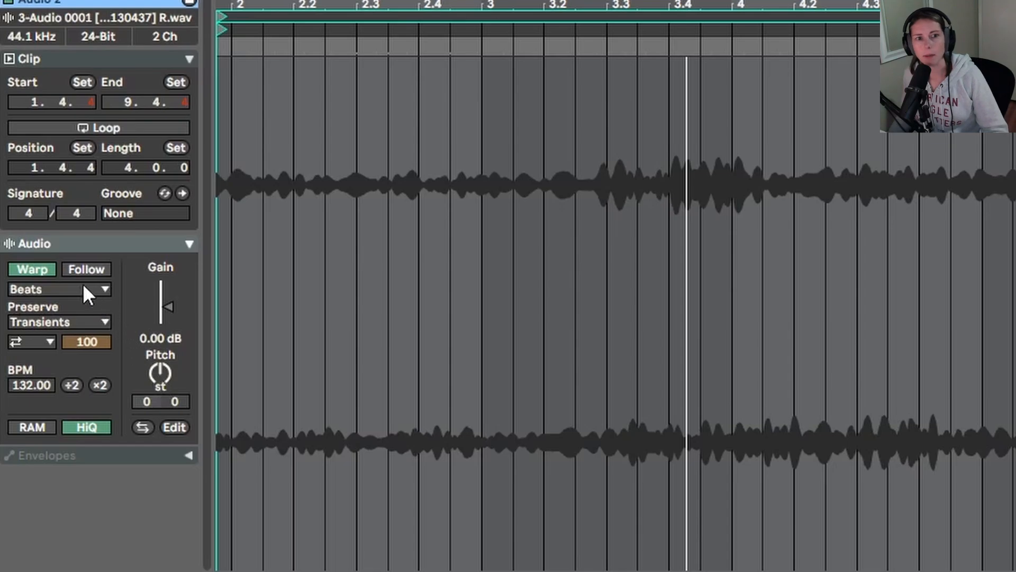
# Step: Warp the recorded audio clip in Texture mode, transpose it -4 semitones, set grain size to 191.63, and increase the flux
pyautogui.click(84, 289)
pyautogui.click(77, 342)
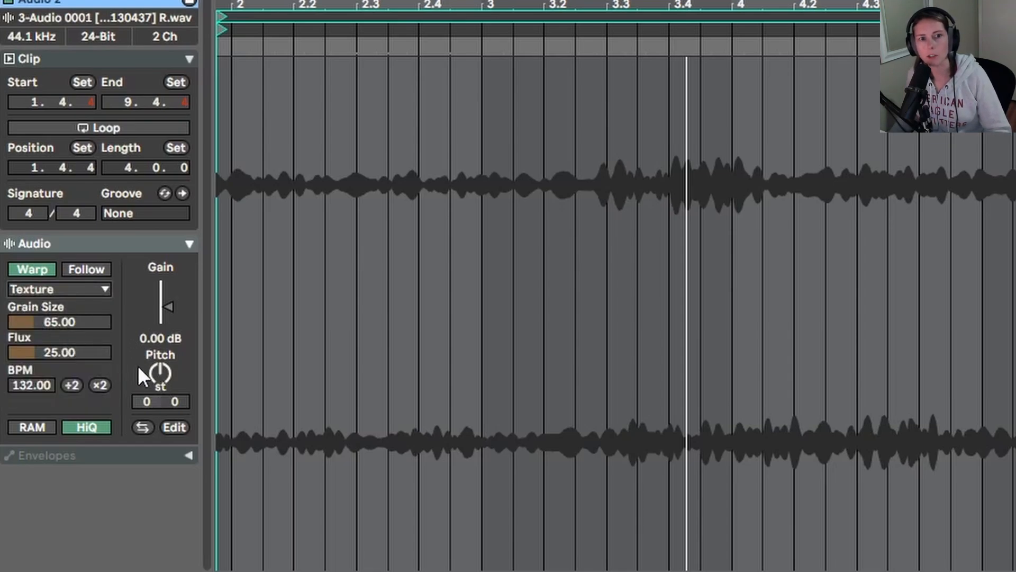
pyautogui.press('space')
pyautogui.moveTo(161, 372); pyautogui.dragTo(160, 390)
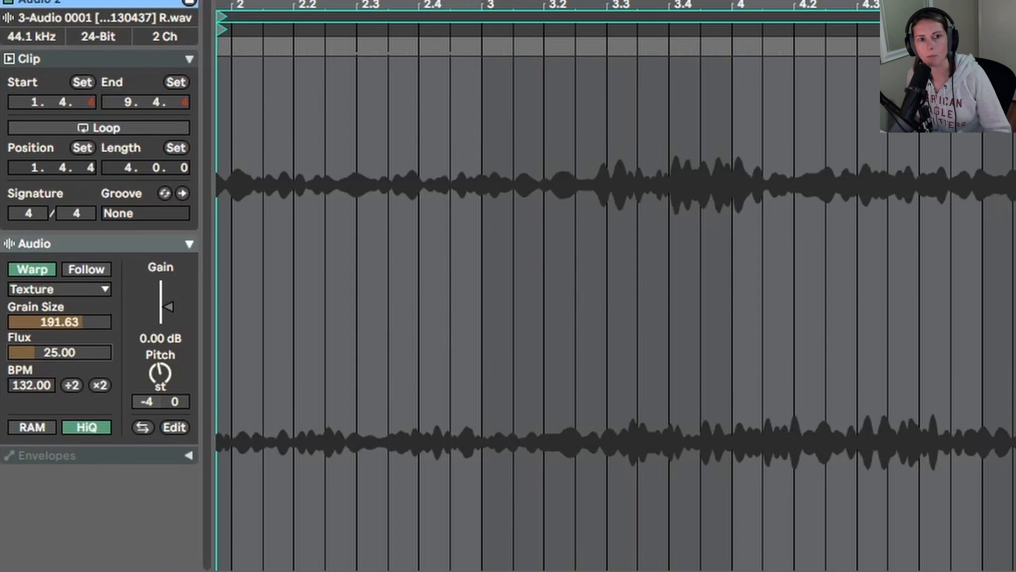
pyautogui.moveTo(56, 352); pyautogui.dragTo(56, 337)
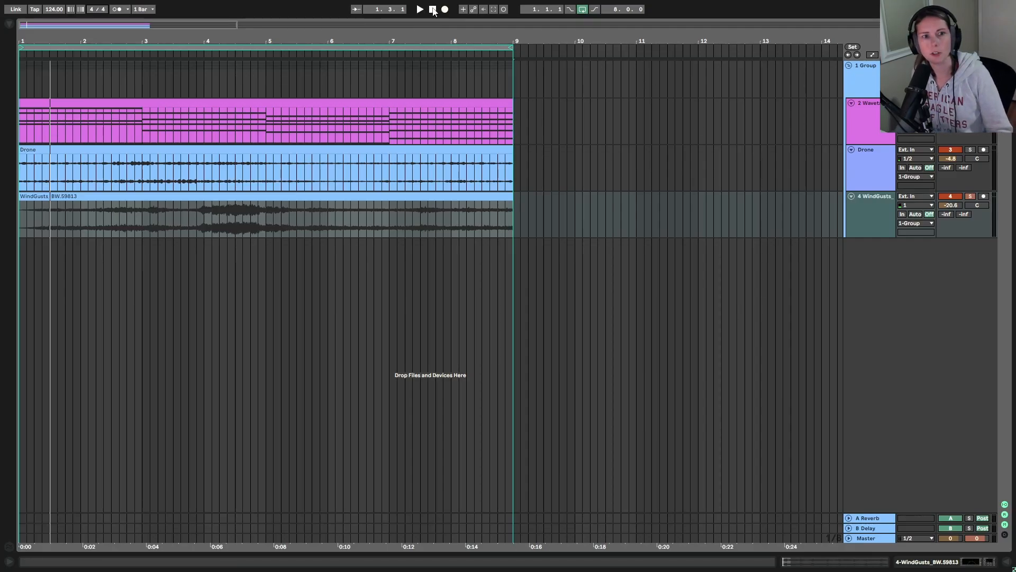
# Step: Stop playback and open the WindGusts track's devices while auditioning it
pyautogui.click(433, 10)
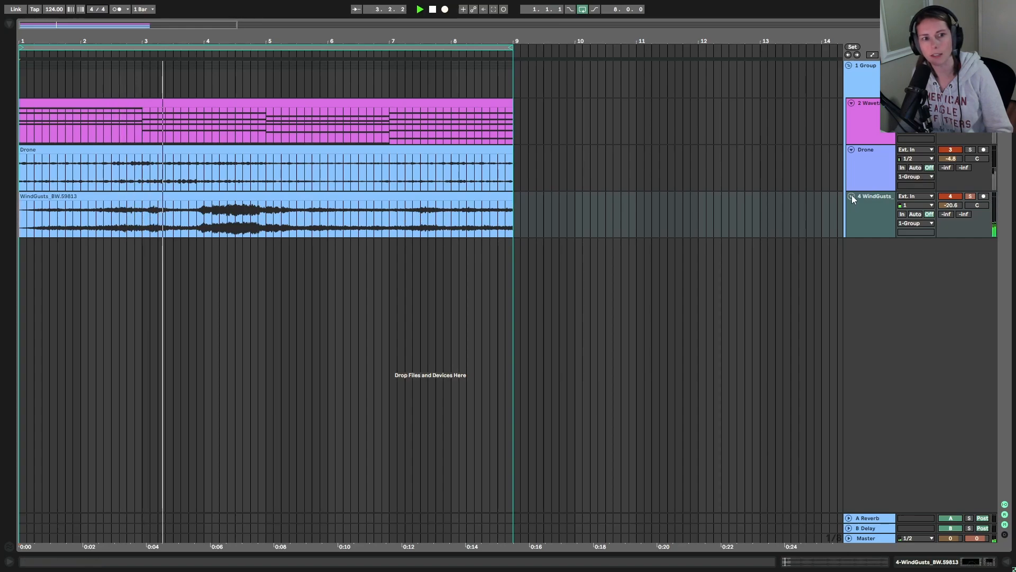
pyautogui.doubleClick(861, 207)
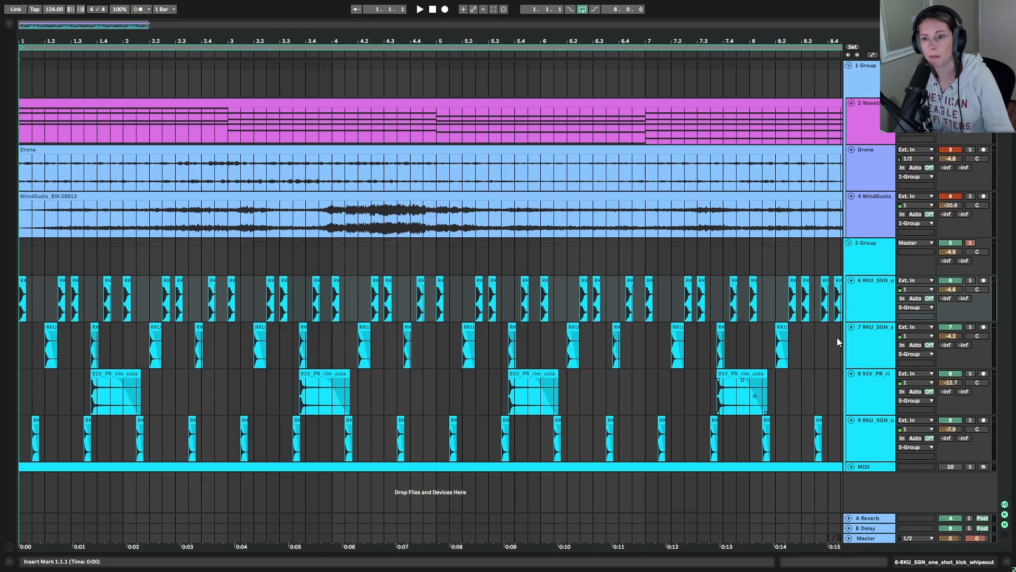
# Step: Audition the drum group's kick and snare tracks soloed together, zooming in on their clips around bar 4
pyautogui.click(869, 256)
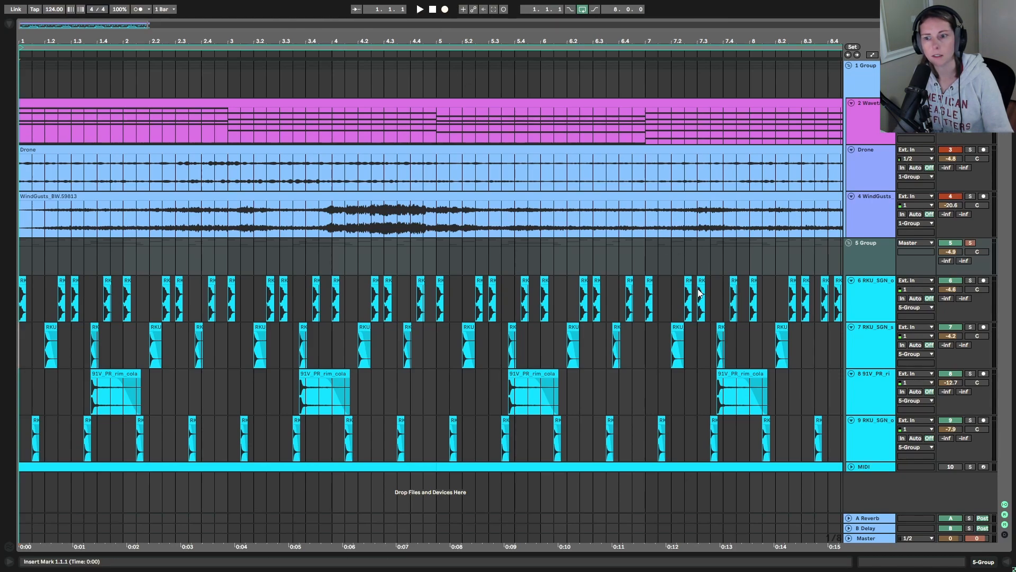
pyautogui.click(855, 300)
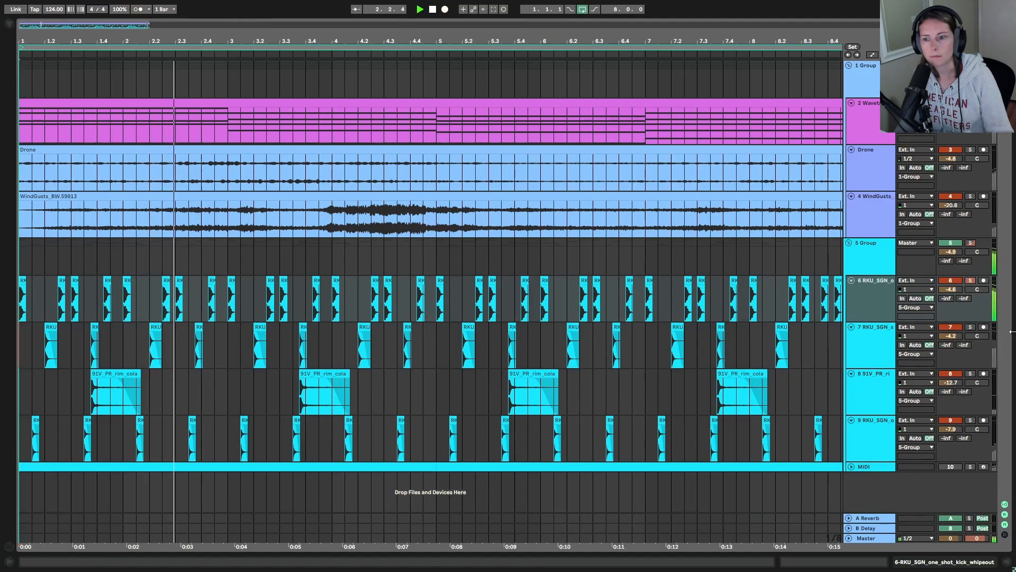
pyautogui.click(971, 327)
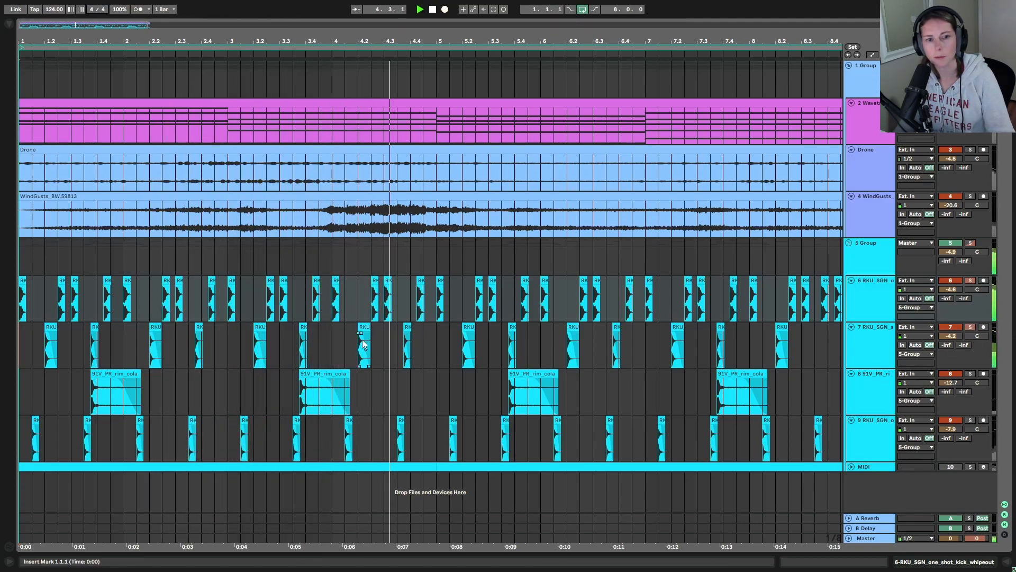
pyautogui.moveTo(430, 39); pyautogui.dragTo(549, 337)
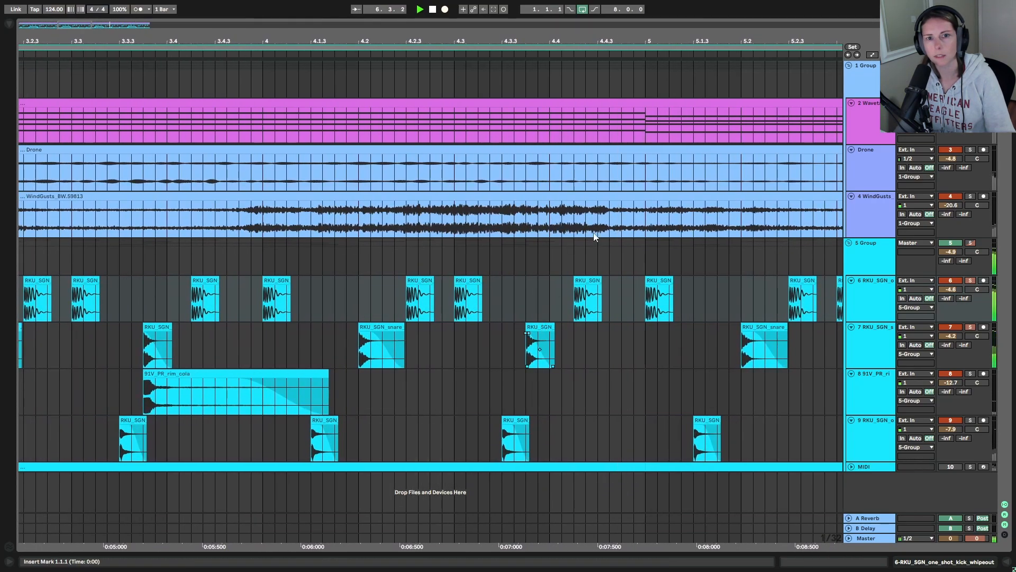
# Step: Audition the whole eight-bar drum loop with track 9 soloed alongside the other drum tracks
pyautogui.moveTo(590, 44); pyautogui.dragTo(590, 3)
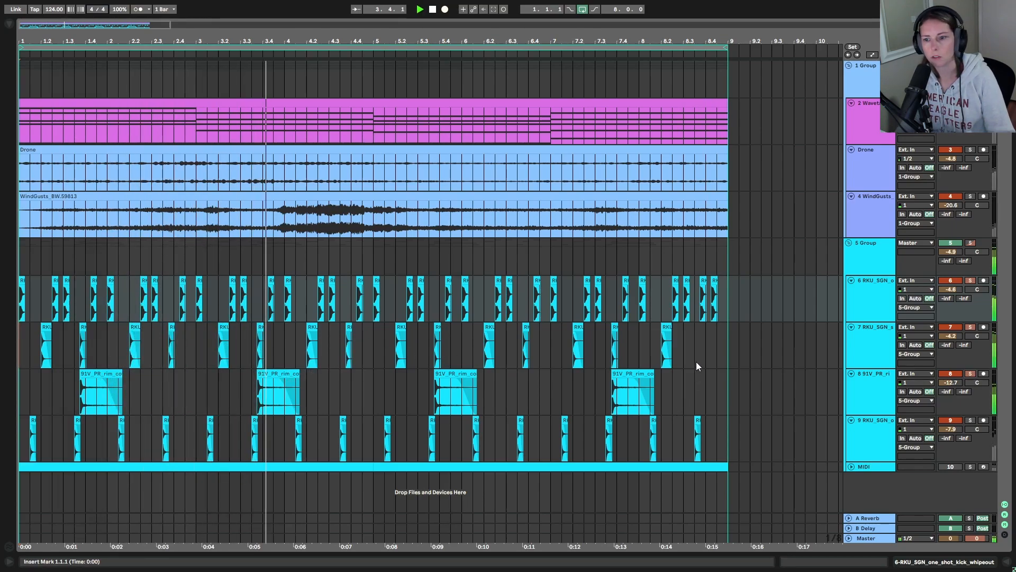
pyautogui.click(971, 419)
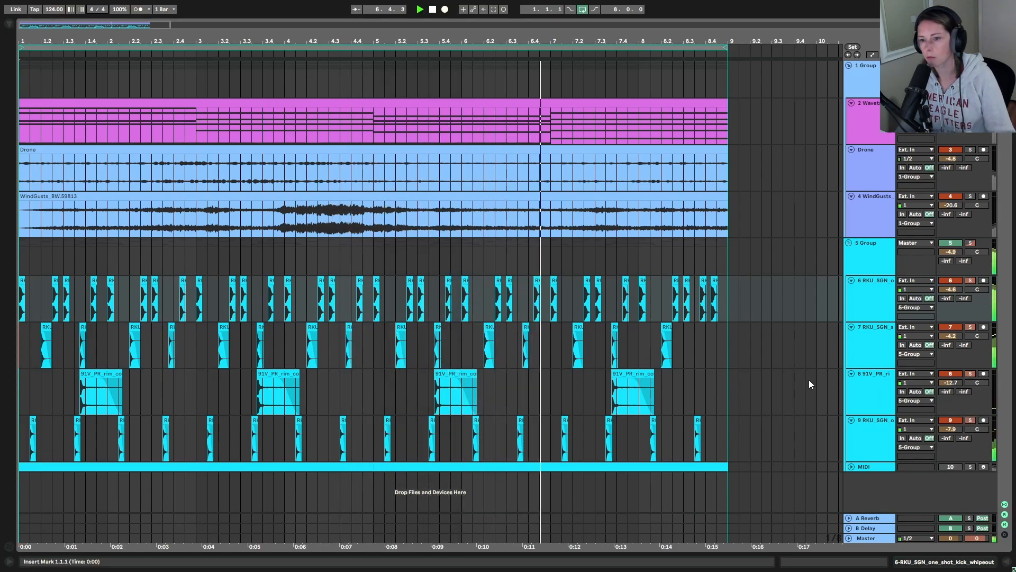
pyautogui.click(873, 255)
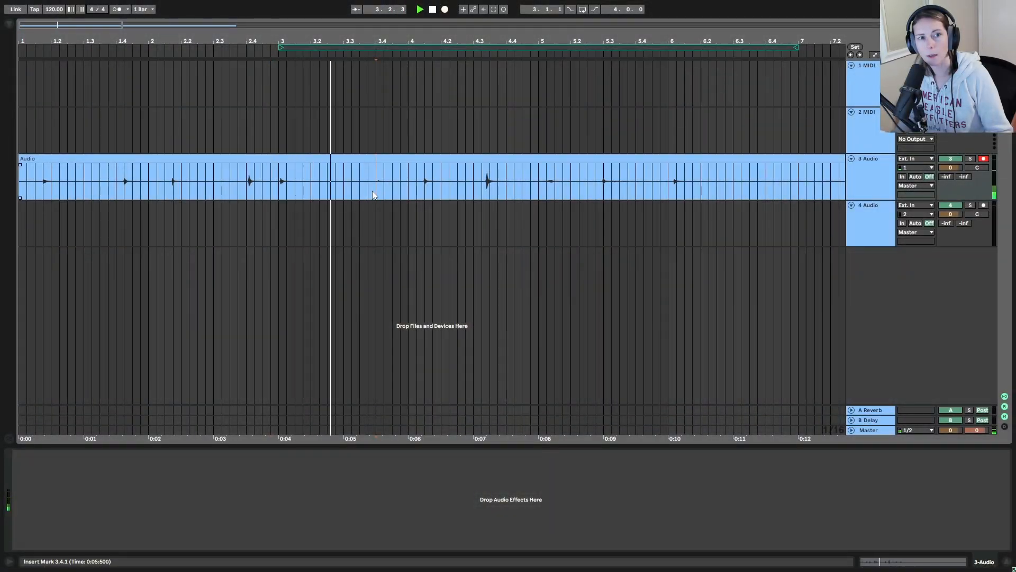
# Step: Audition individual recorded hits in the track 3 audio clip, starting playback at transients in bar 4
pyautogui.click(424, 188)
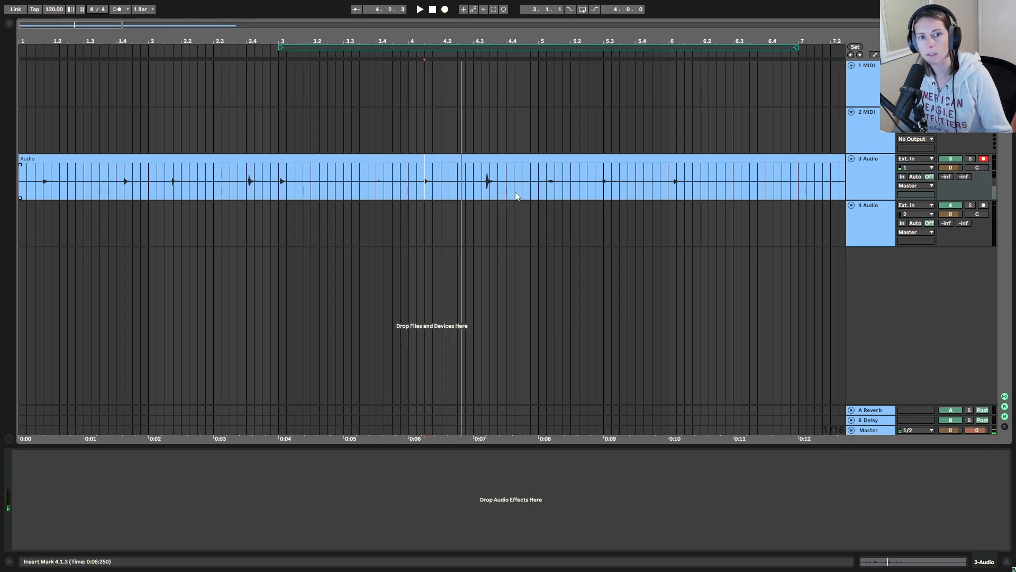
pyautogui.click(486, 185)
pyautogui.press('space')
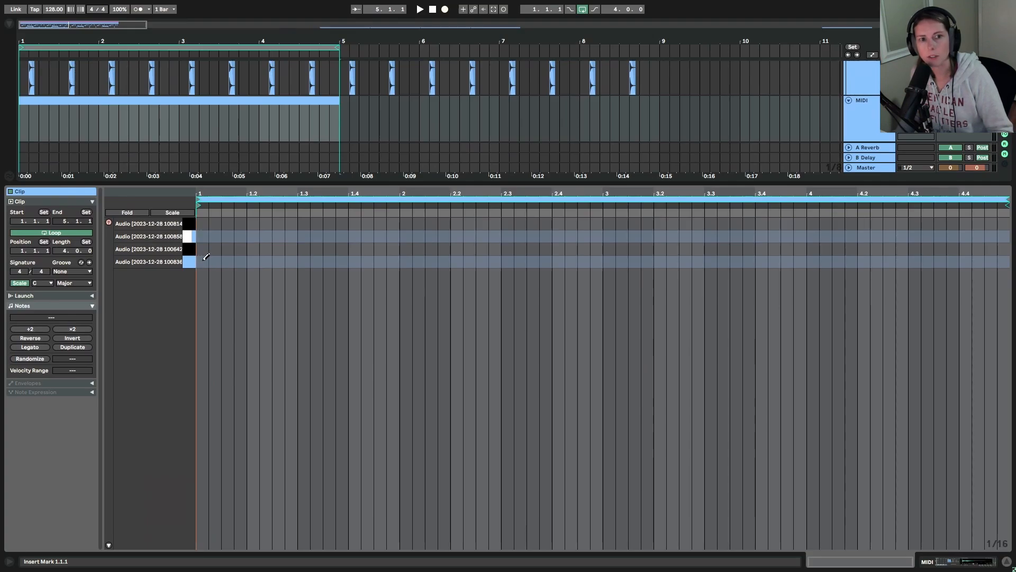
# Step: Draw sixteenth notes through bar 1 of the MIDI clip, alternating irregularly between the four recorded samples from C1 to D#1
pyautogui.click(205, 260)
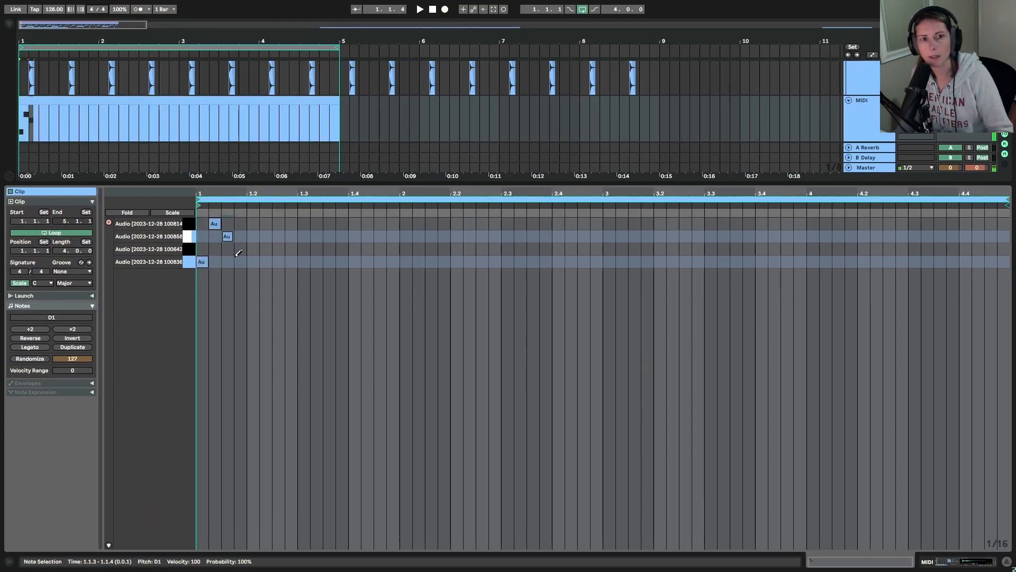
pyautogui.click(266, 236)
pyautogui.click(289, 250)
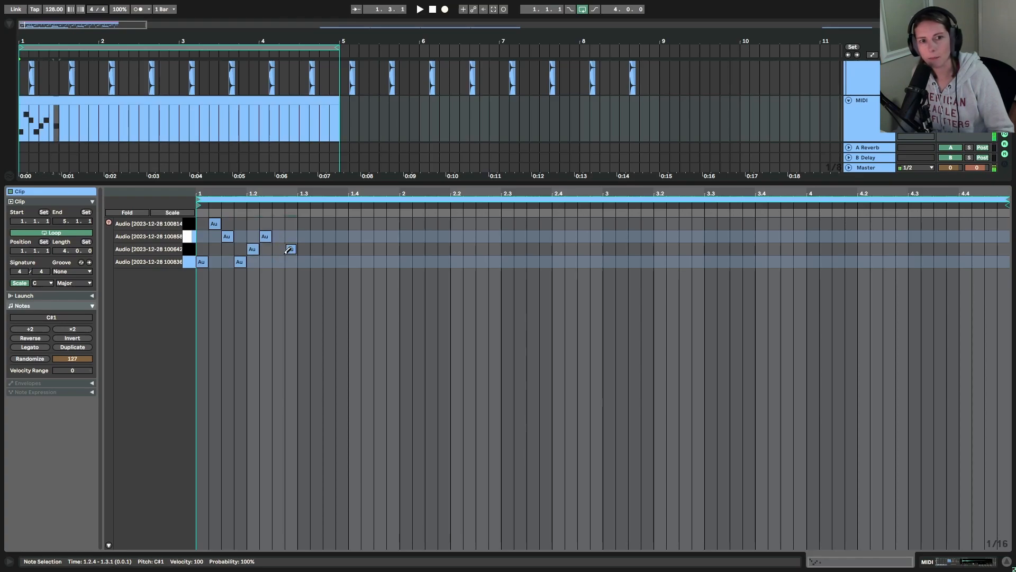
pyautogui.click(303, 223)
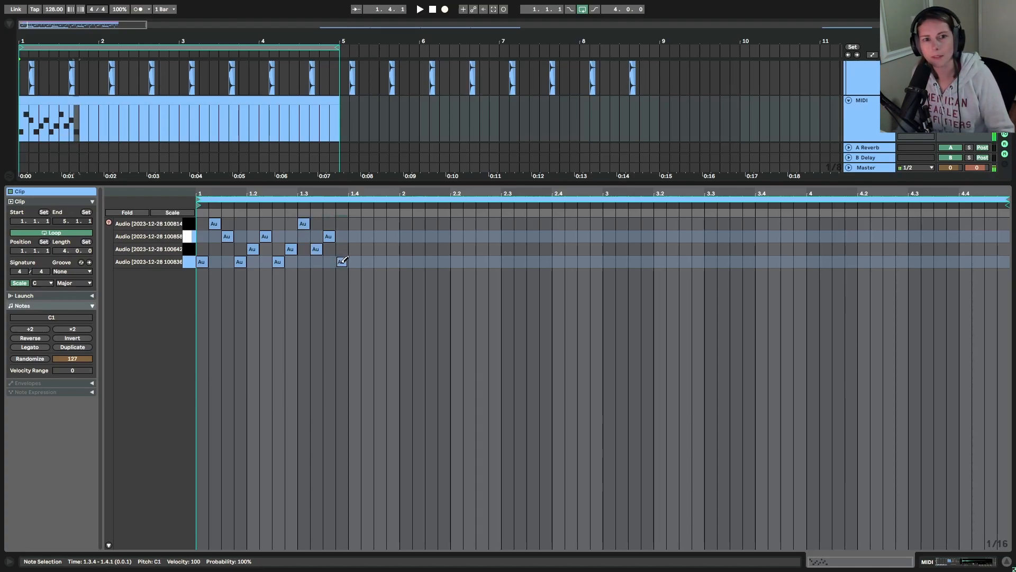
pyautogui.click(354, 224)
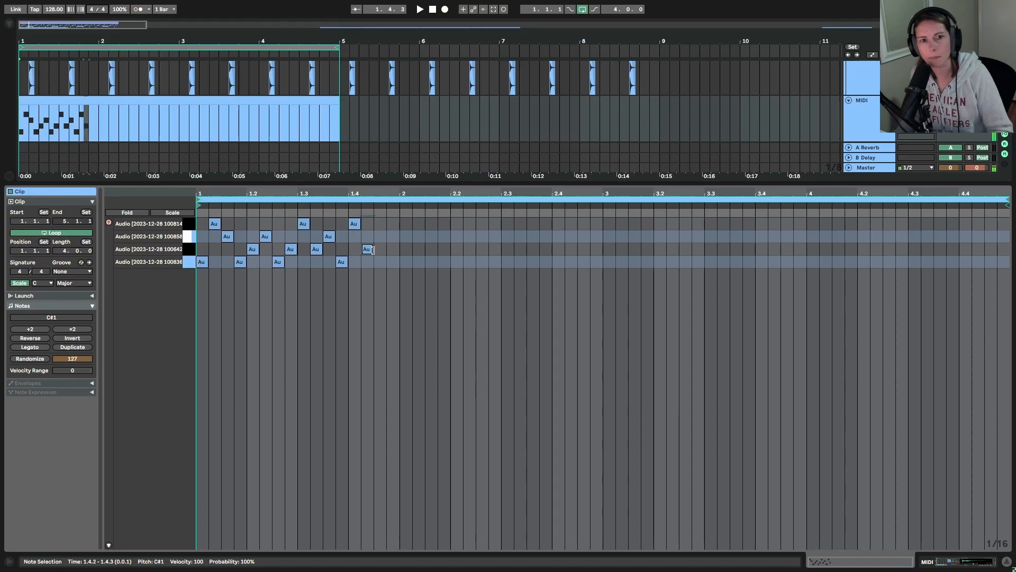
pyautogui.click(380, 261)
# Step: Play back the one-bar percussion pattern and lower the MIDI track's volume to -6.7 dB
pyautogui.press('space')
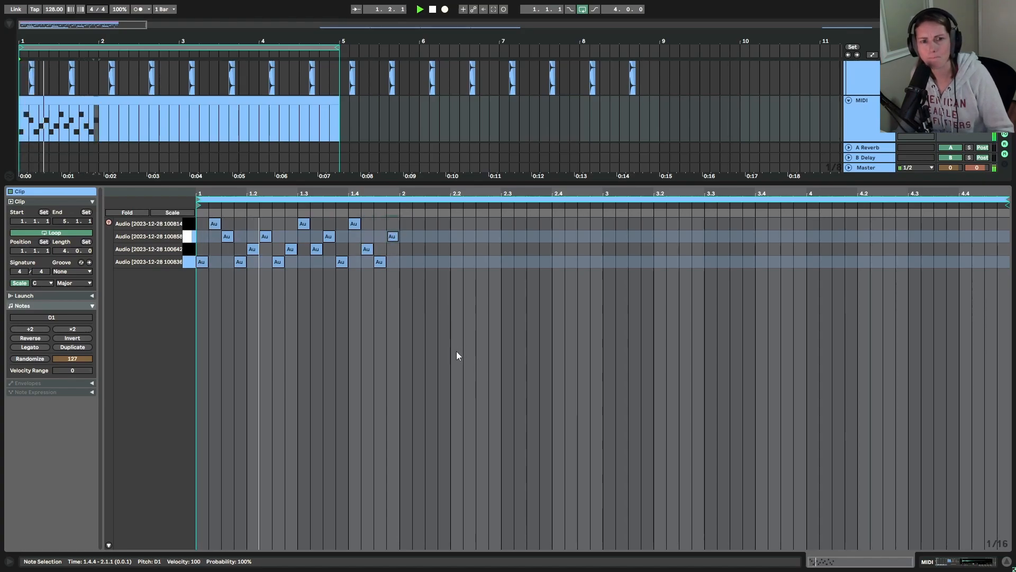
pyautogui.moveTo(951, 110); pyautogui.dragTo(951, 120)
pyautogui.press('space')
pyautogui.press('space')
# Step: Select all of bar 1's notes and duplicate them three times to fill the four-bar clip
pyautogui.click(404, 267)
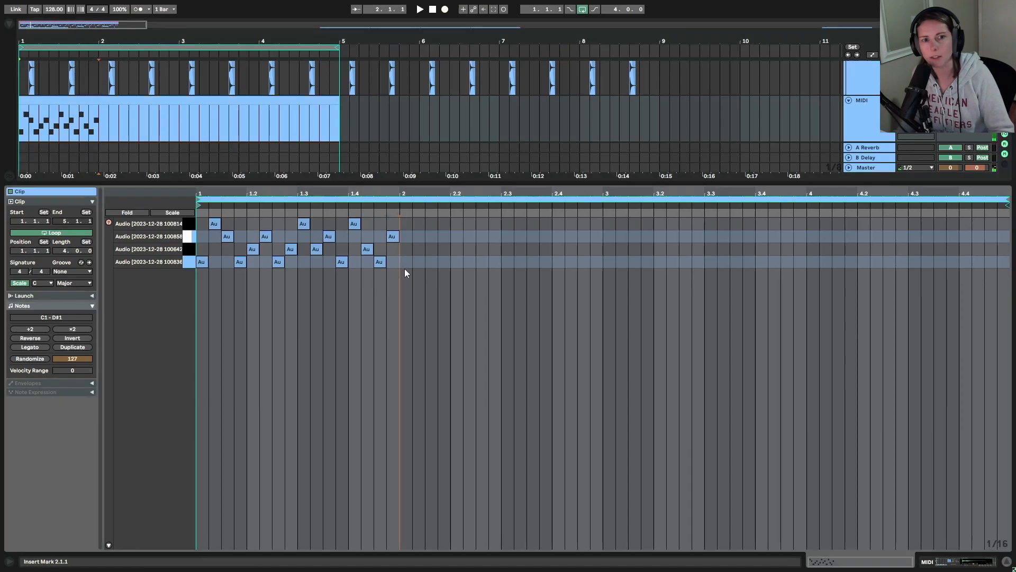
pyautogui.moveTo(402, 265); pyautogui.dragTo(183, 218)
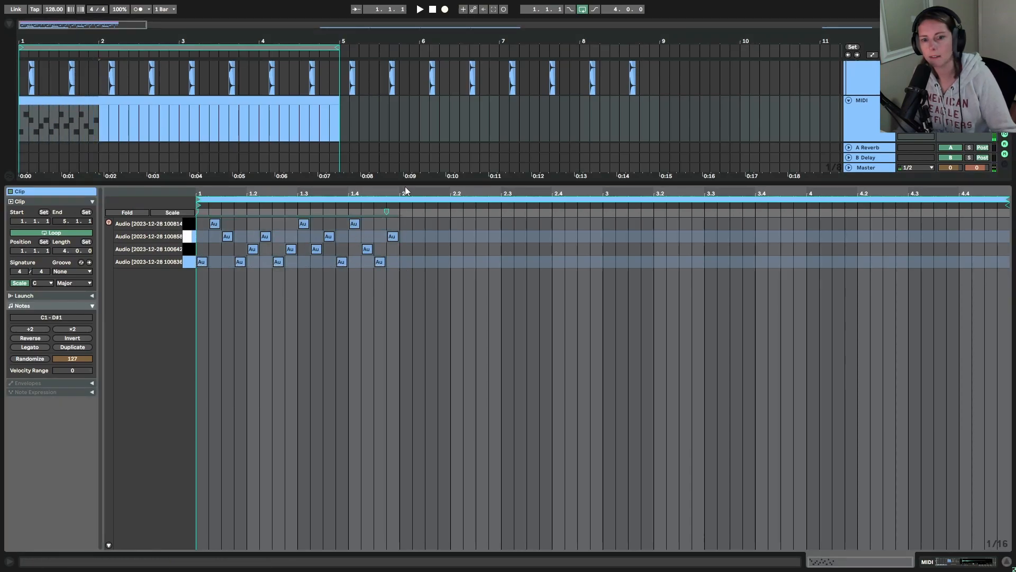
pyautogui.hotkey('ctrl', 'd')
pyautogui.hotkey('ctrl', 'd')
pyautogui.hotkey('ctrl', 'd')
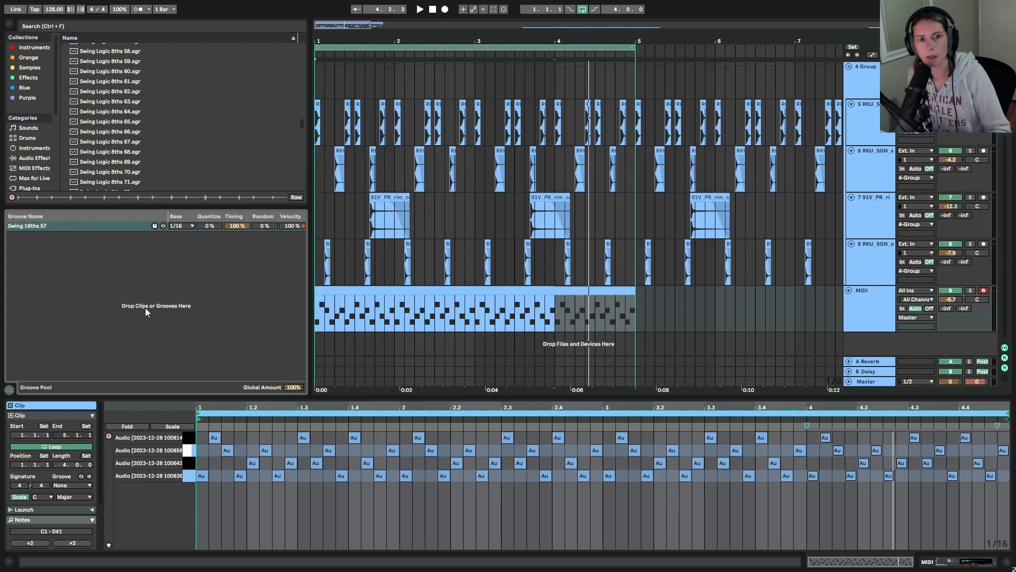
# Step: Apply the Swing 16ths 57 groove to the percussion MIDI clip, with the browser closed
pyautogui.click(9, 27)
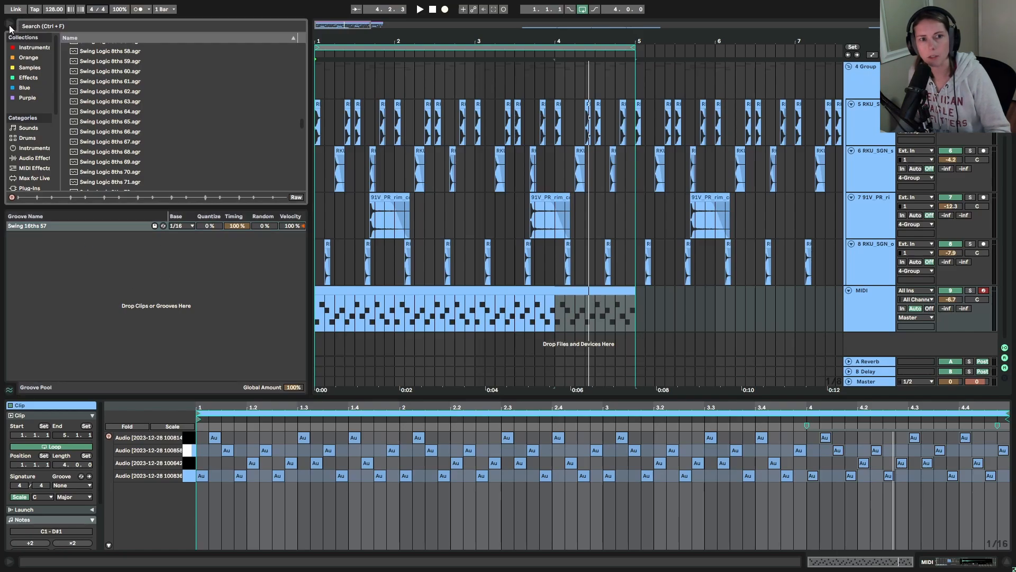
pyautogui.click(84, 485)
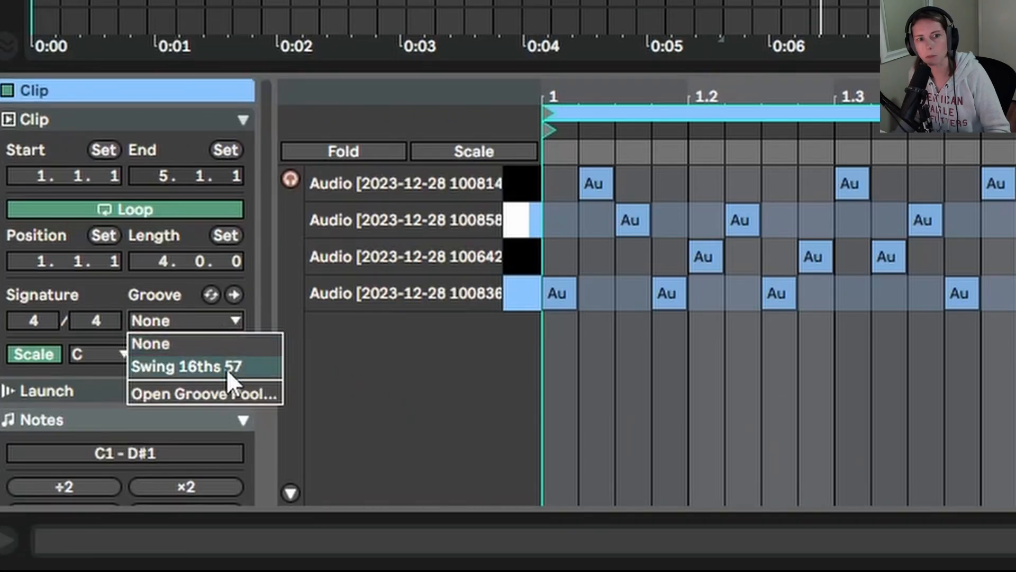
pyautogui.click(85, 500)
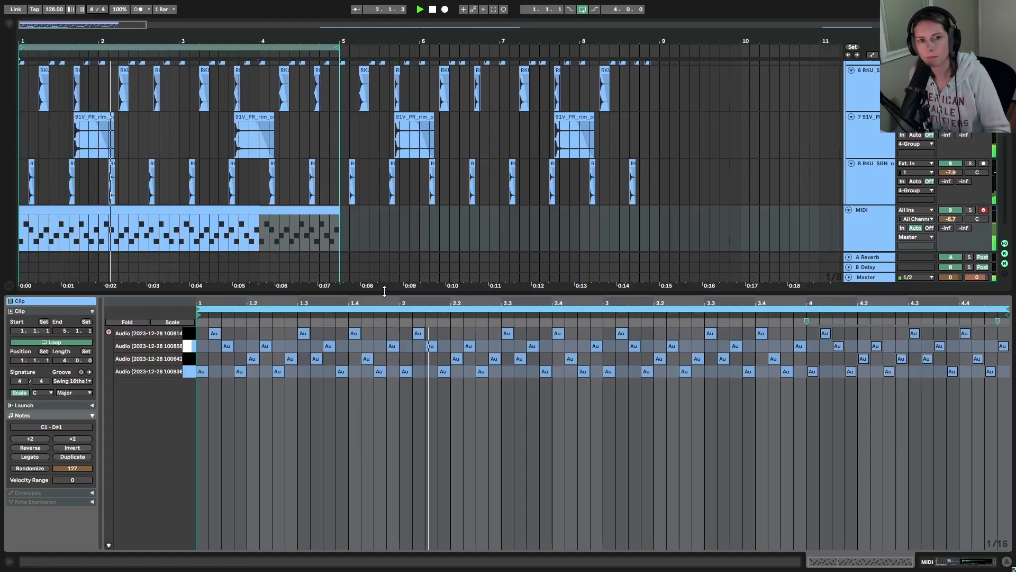
pyautogui.moveTo(384, 291); pyautogui.dragTo(384, 278)
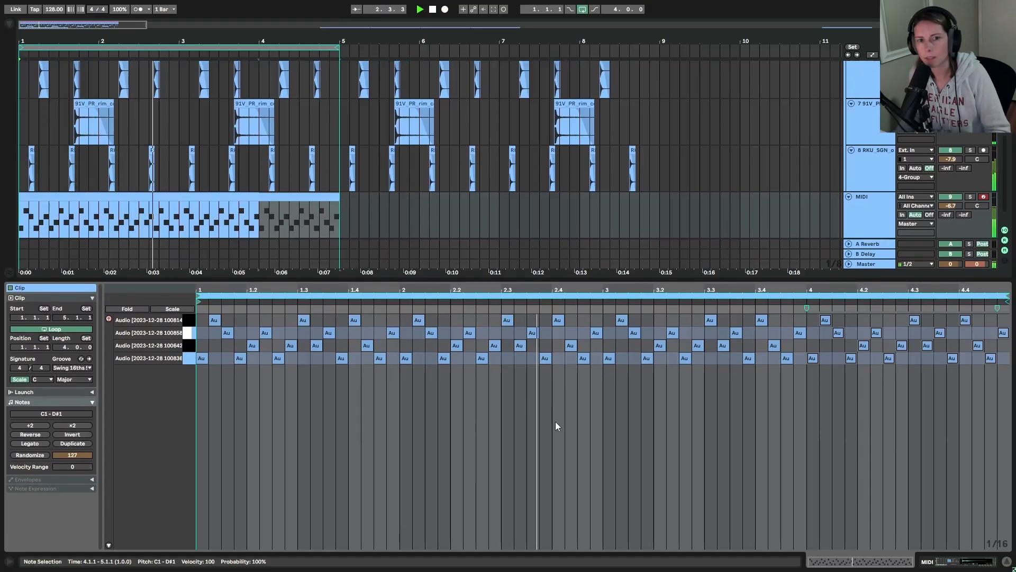
# Step: In the percussion Drum Rack's chain list, pan the first sample chain to 9R and the second to the left
pyautogui.click(976, 563)
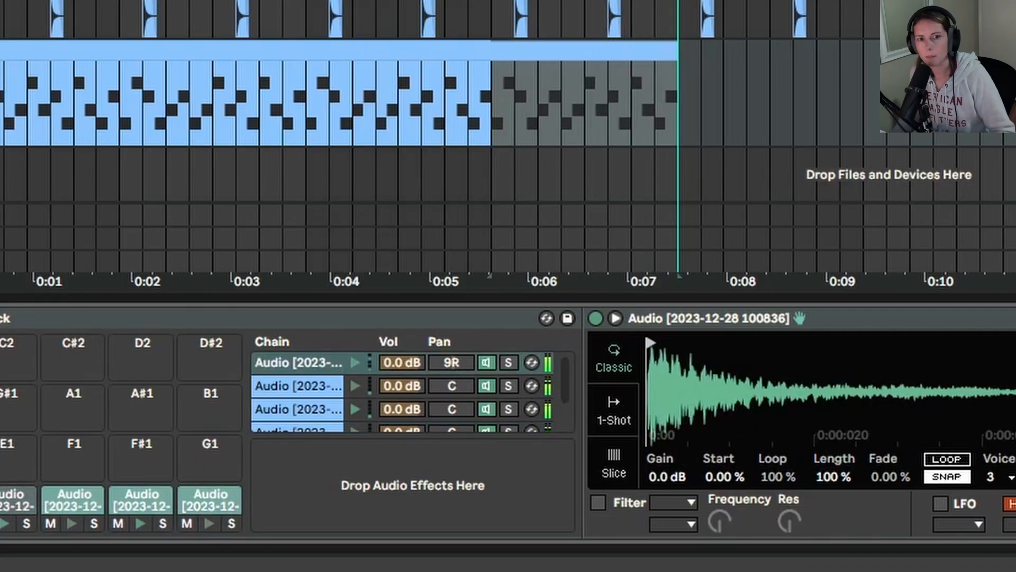
pyautogui.moveTo(457, 392); pyautogui.dragTo(453, 413)
pyautogui.scroll(-2, 452, 405)
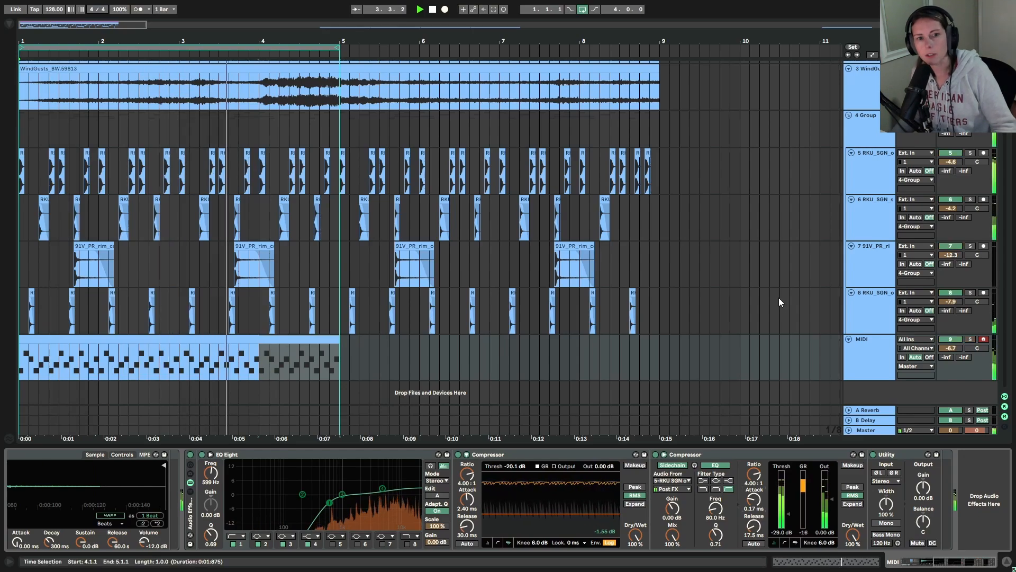
# Step: Duplicate the four-bar percussion MIDI clip and extend the arrangement loop to eight bars
pyautogui.click(317, 342)
pyautogui.hotkey('ctrl', 'd')
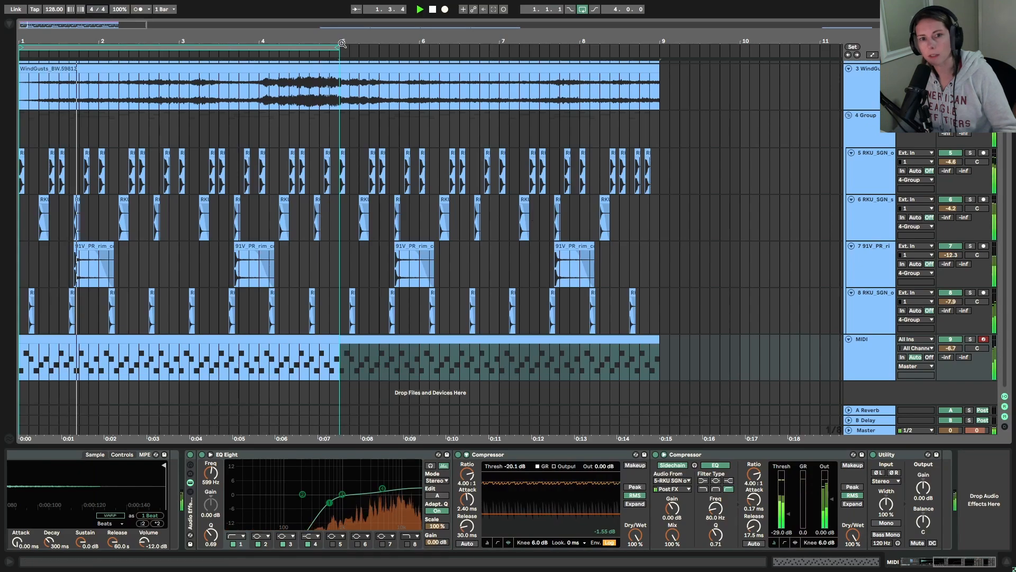
pyautogui.moveTo(342, 43); pyautogui.dragTo(659, 46)
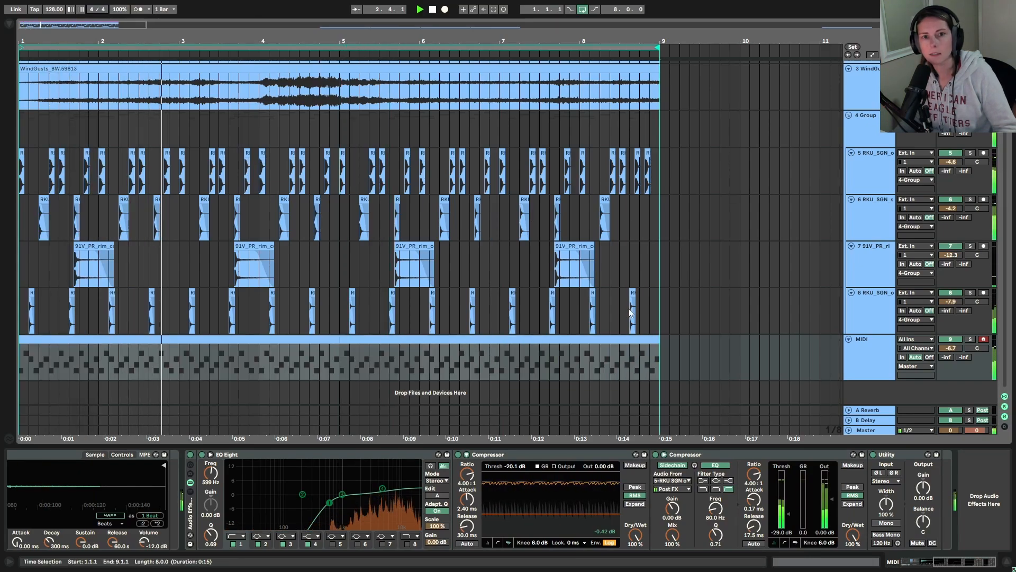
pyautogui.moveTo(261, 41); pyautogui.dragTo(244, 46)
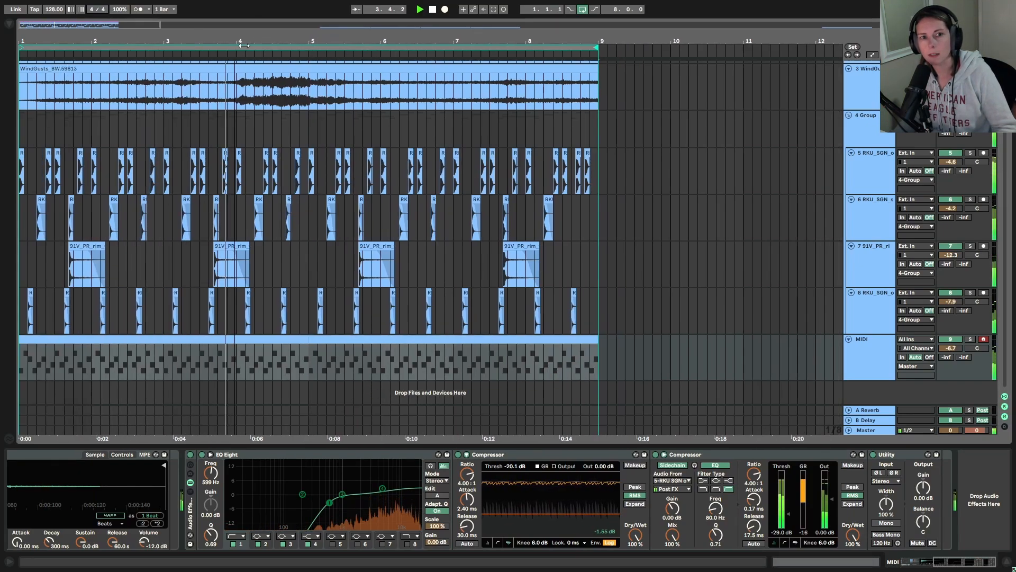
# Step: Copy the sidechained Compressor from the percussion MIDI track
pyautogui.rightClick(770, 452)
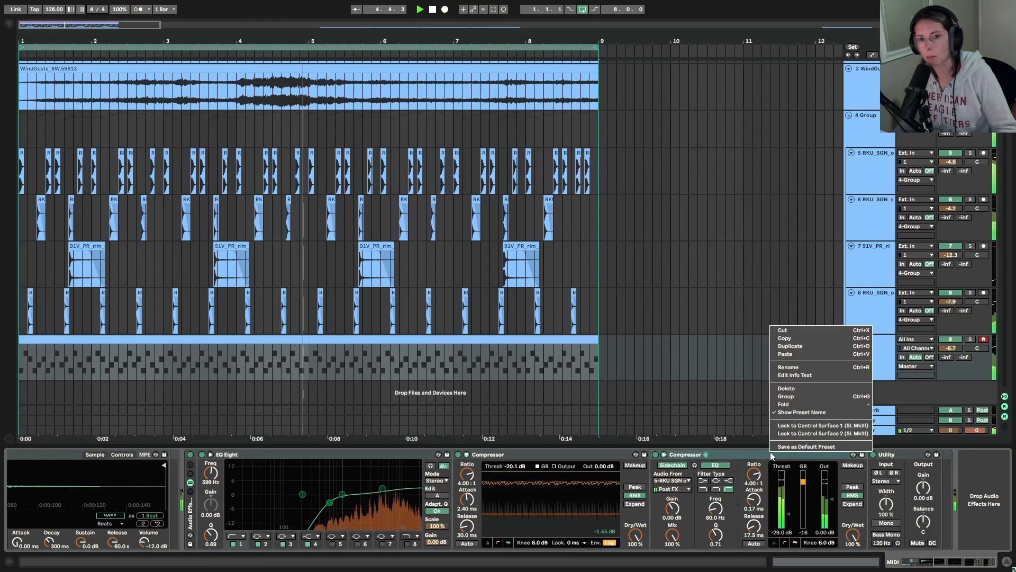
pyautogui.click(793, 337)
pyautogui.scroll(3, 794, 323)
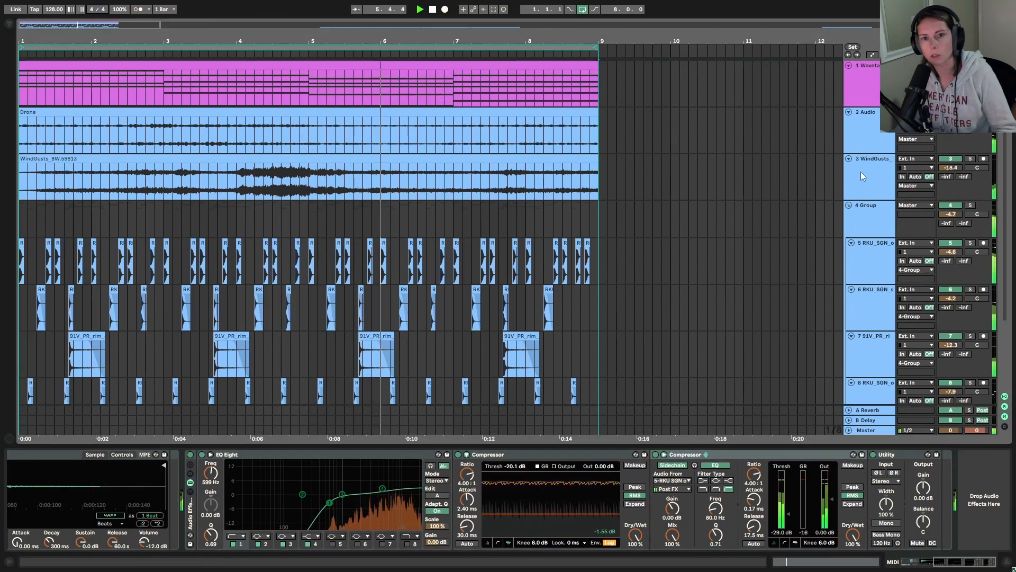
# Step: Group the Wavetable, drone audio and WindGusts tracks together
pyautogui.click(880, 88)
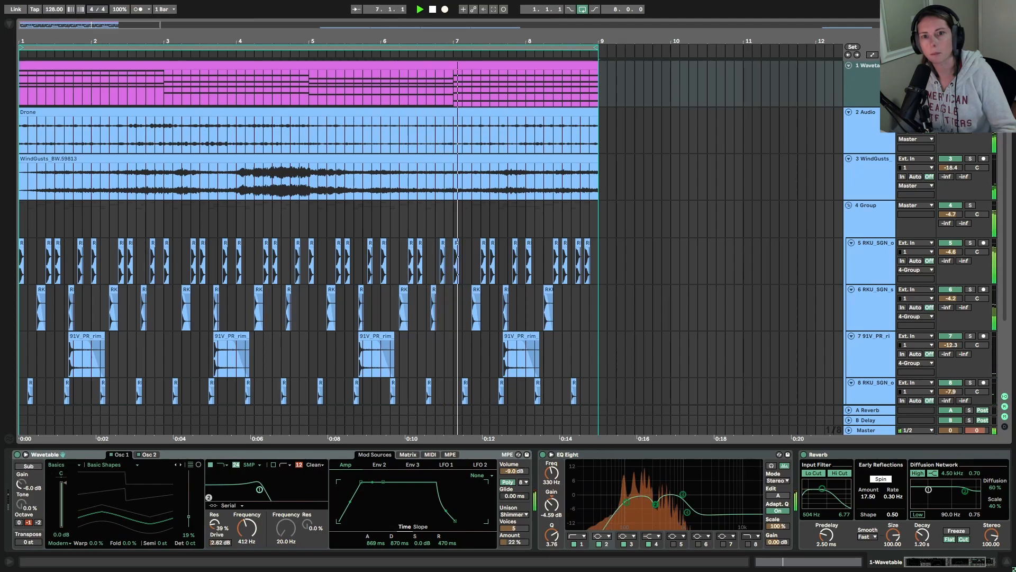
pyautogui.keyDown('shift'); pyautogui.click(870, 185); pyautogui.keyUp('shift')
pyautogui.hotkey('ctrl', 'g')
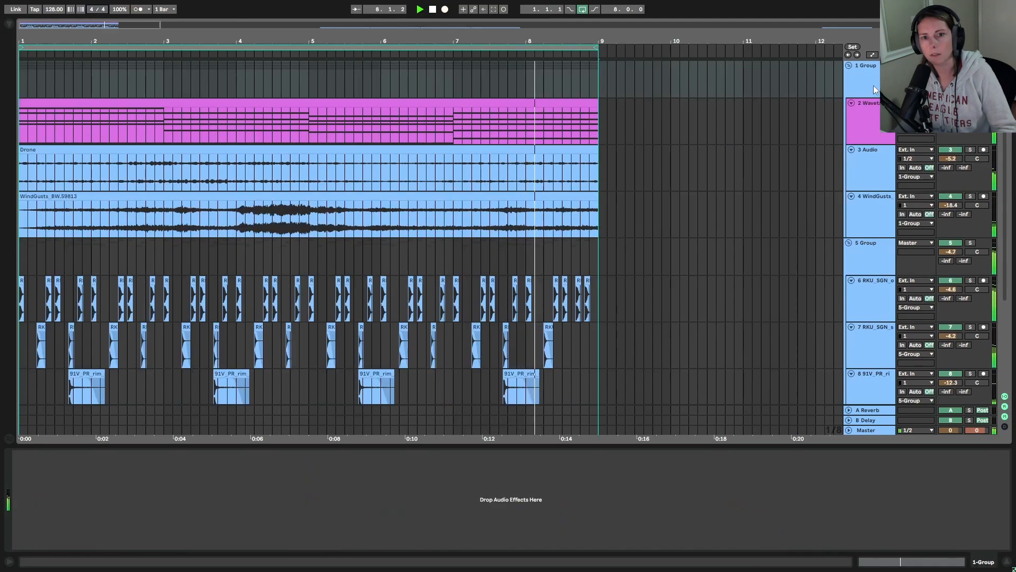
# Step: Paste the copied sidechain Compressor onto the new pad, drone and wind group
pyautogui.click(874, 87)
pyautogui.rightClick(874, 87)
pyautogui.click(860, 78)
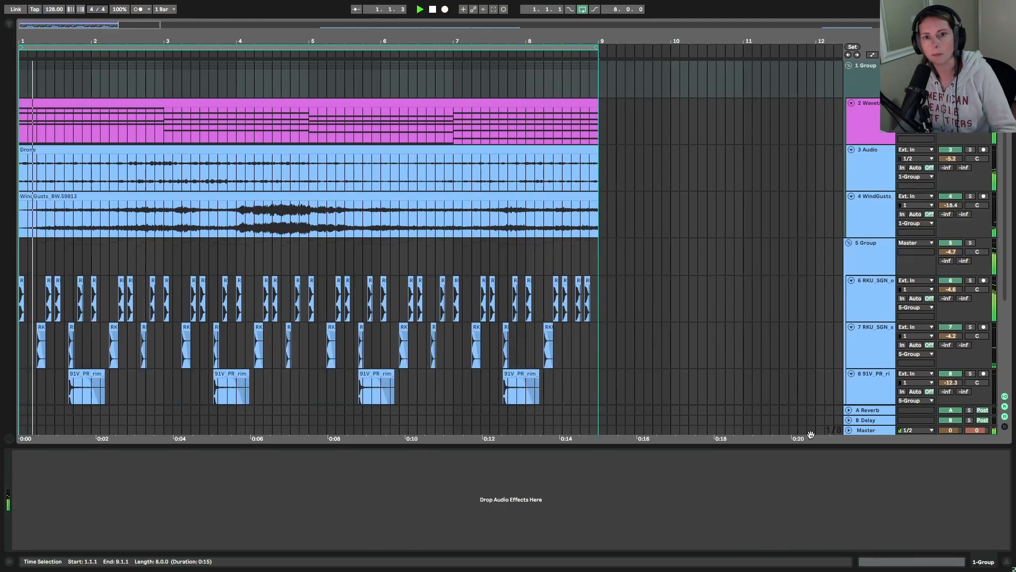
pyautogui.rightClick(804, 474)
pyautogui.click(828, 481)
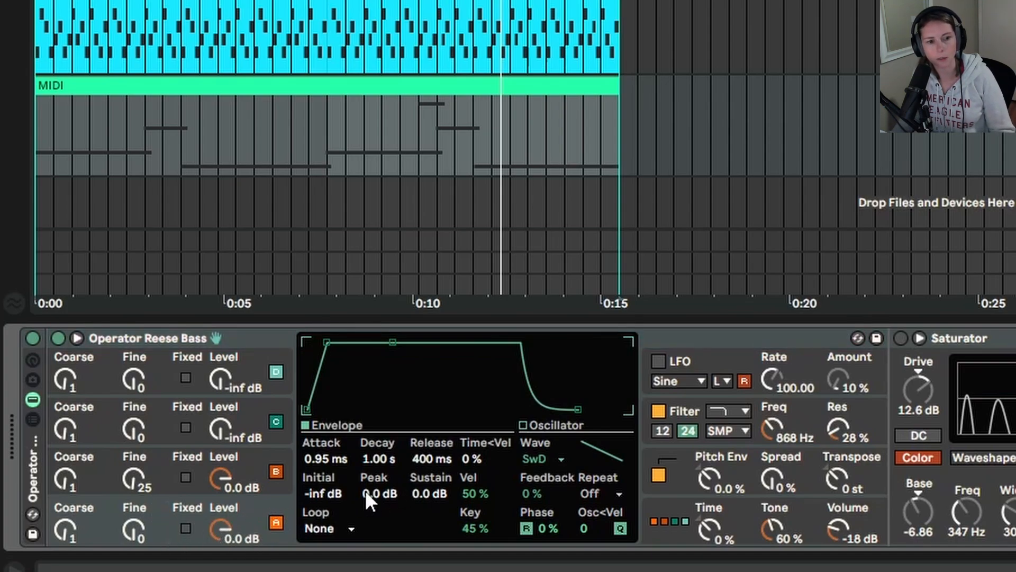
# Step: Examine the Operator Reese Bass patch's oscillator A and B waveforms, detuning and global voice settings
pyautogui.click(536, 459)
pyautogui.click(190, 457)
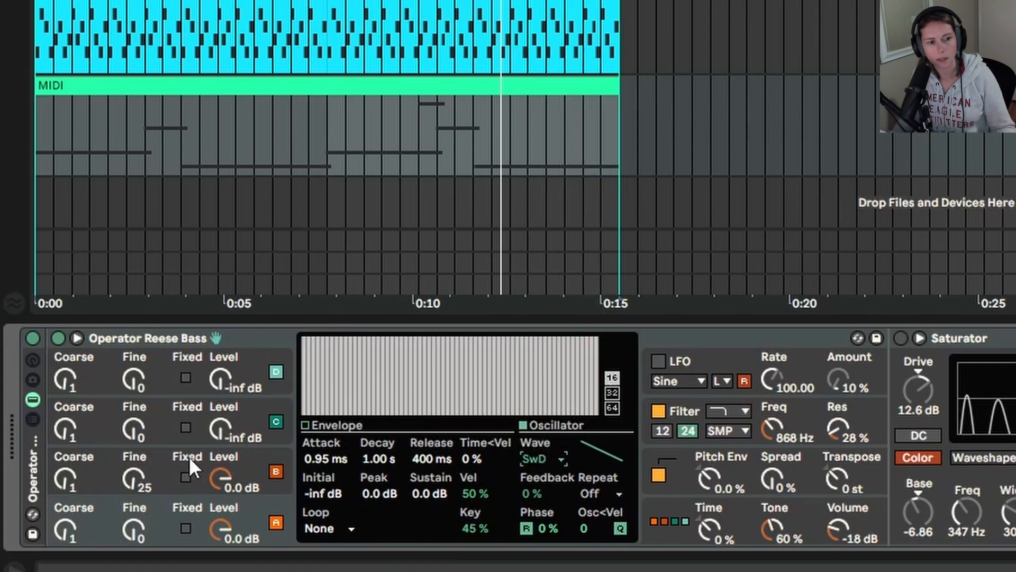
pyautogui.click(190, 457)
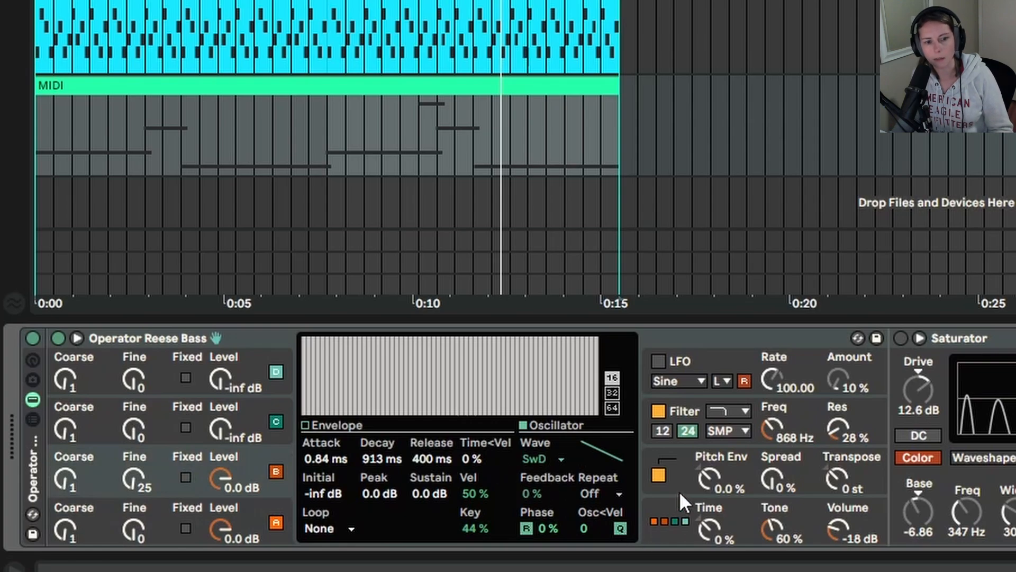
pyautogui.click(663, 500)
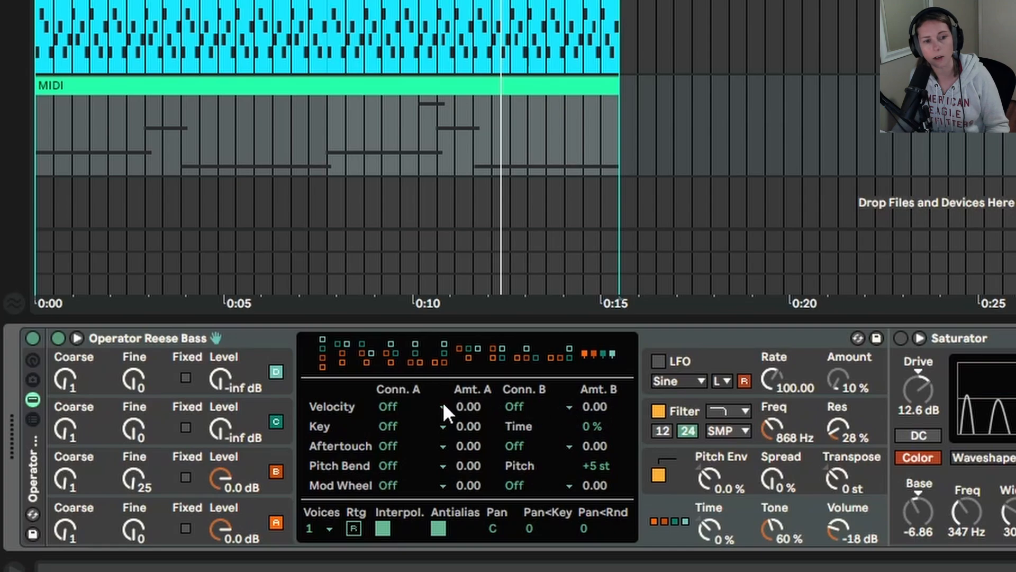
pyautogui.click(267, 460)
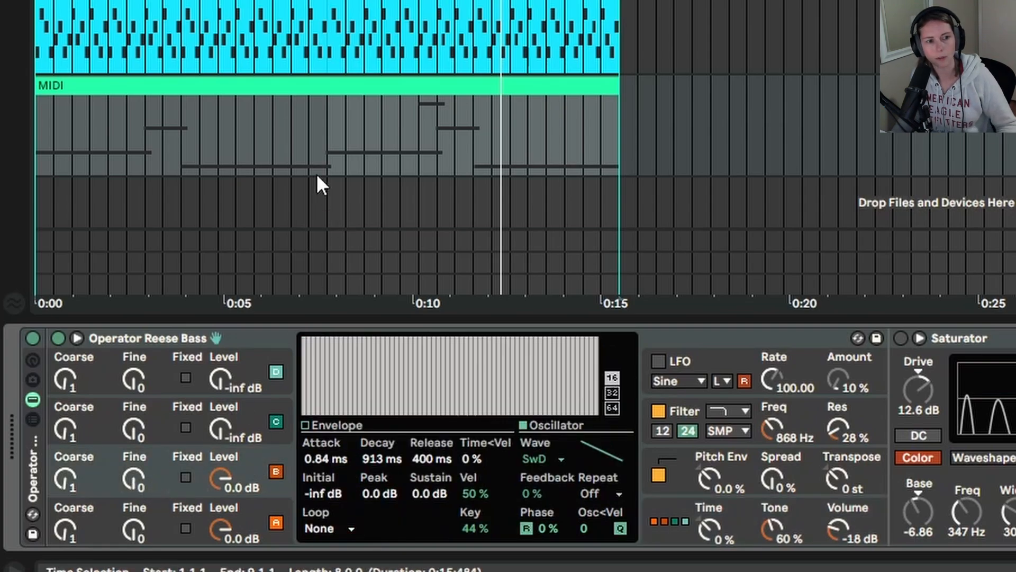
# Step: Audition the Reese bass while varying oscillator B's Fine tuning, and display Operator's global voice settings
pyautogui.press('space')
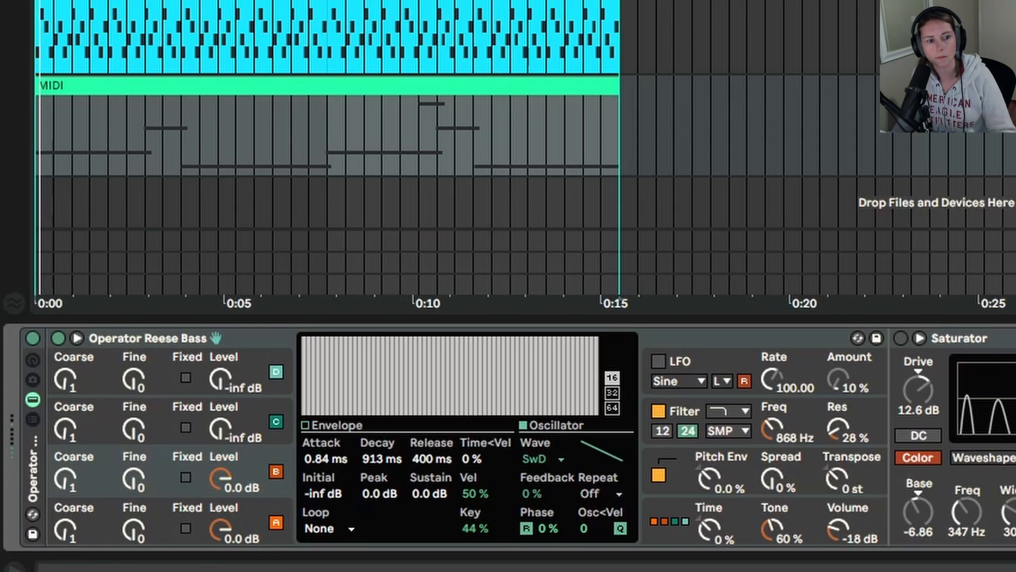
pyautogui.moveTo(133, 492); pyautogui.dragTo(132, 479)
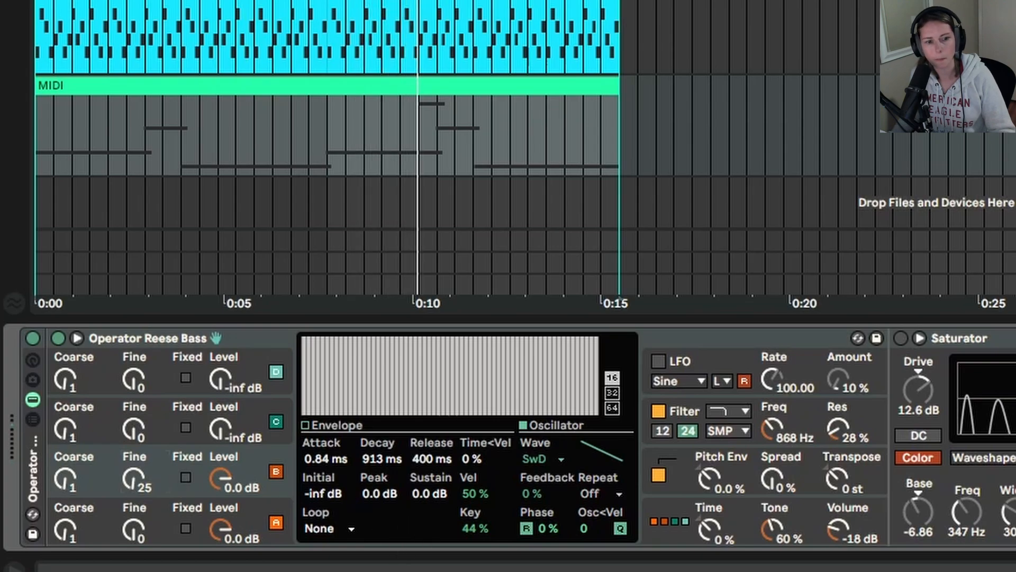
pyautogui.click(685, 509)
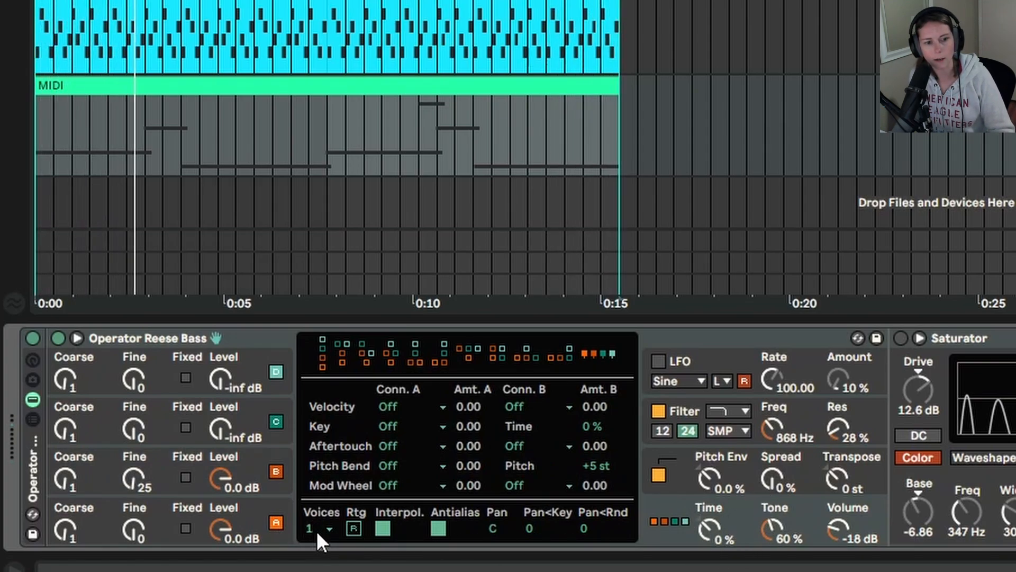
# Step: Enable the Saturator on the Reese bass and set its waveshaper Curve to 14.8 %
pyautogui.click(675, 454)
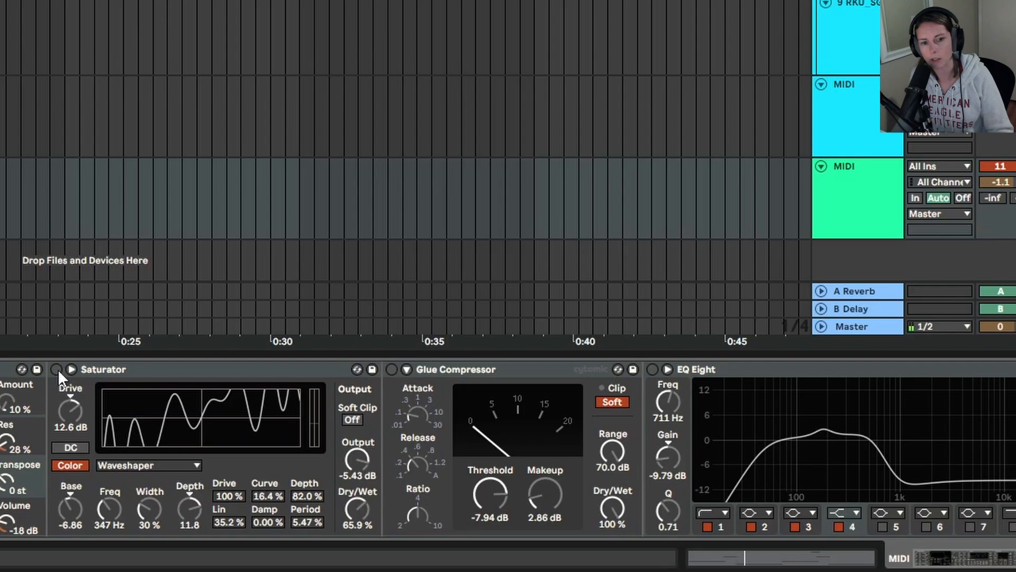
pyautogui.click(56, 369)
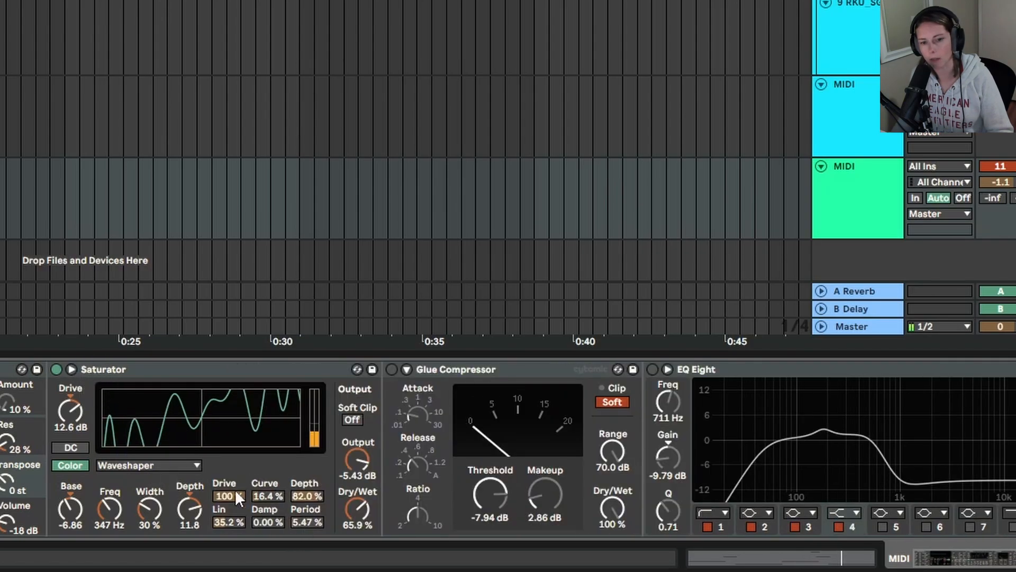
pyautogui.moveTo(274, 495)
pyautogui.mouseDown()
pyautogui.moveTo(274, 516)
pyautogui.moveTo(274, 499)
pyautogui.mouseUp()
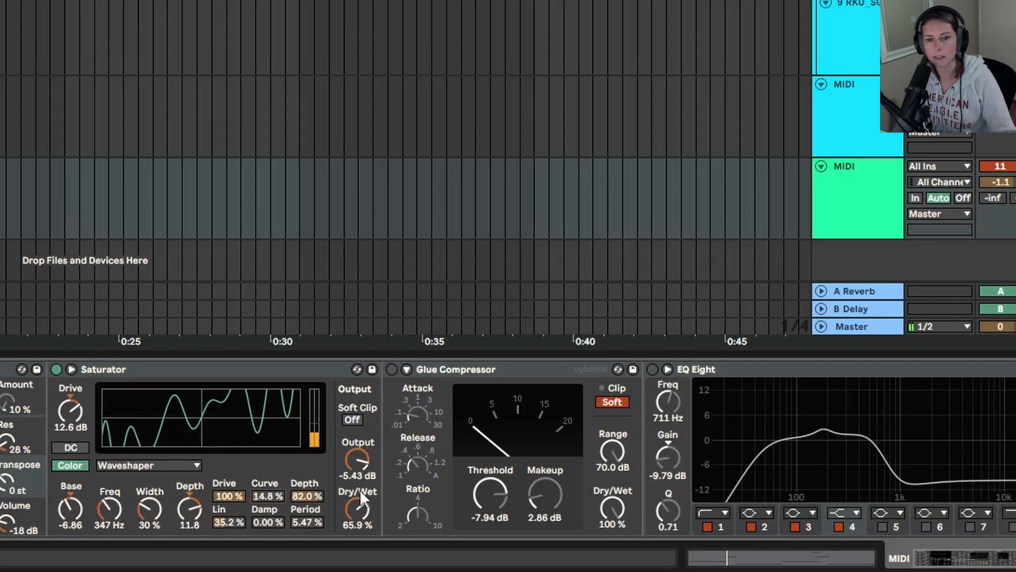
# Step: Enable the Reese bass's Glue Compressor and EQ Eight, and shift EQ Eight's band 4 slightly lower in frequency
pyautogui.click(386, 372)
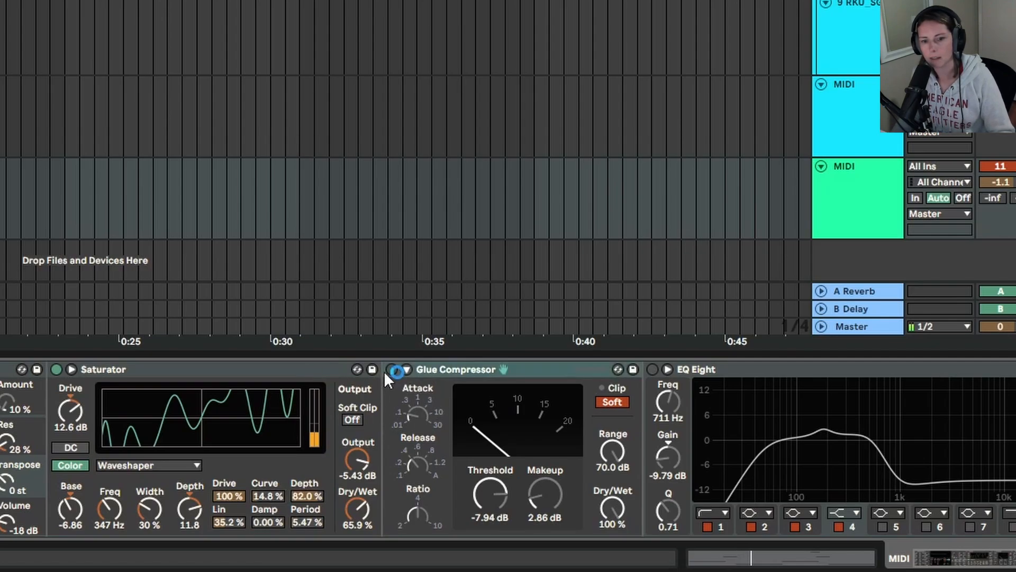
pyautogui.click(391, 370)
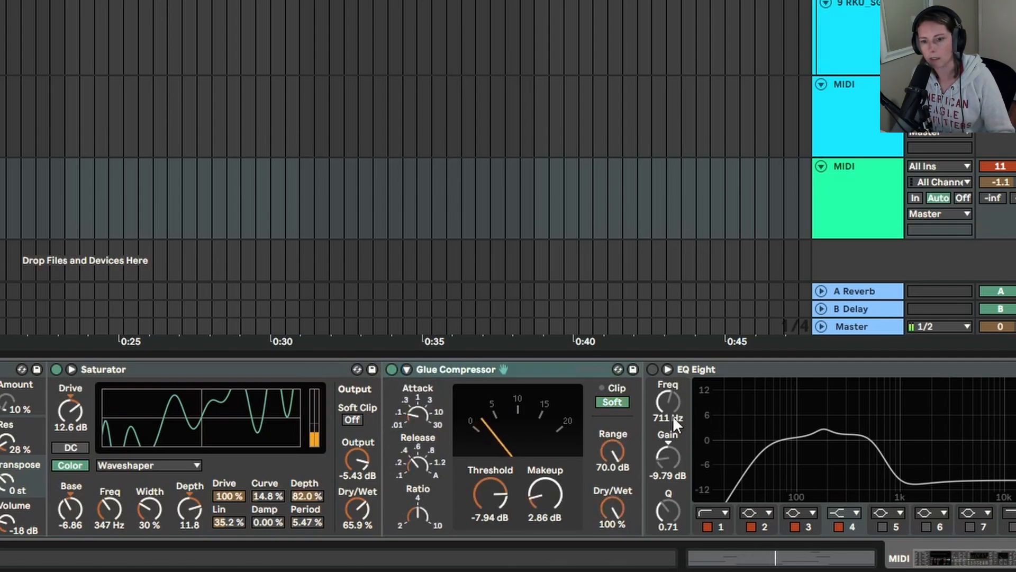
pyautogui.click(652, 369)
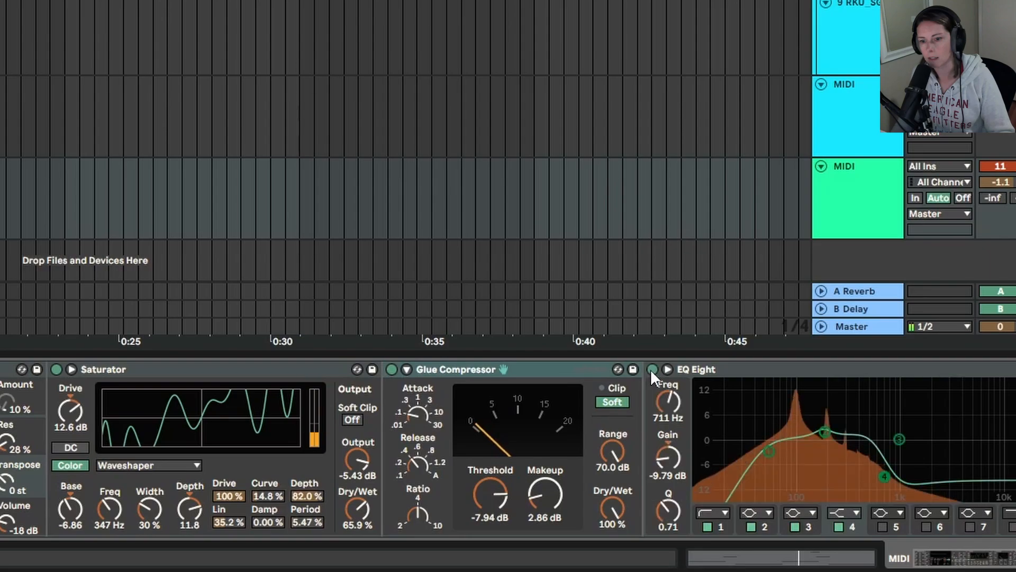
pyautogui.moveTo(880, 475); pyautogui.dragTo(867, 476)
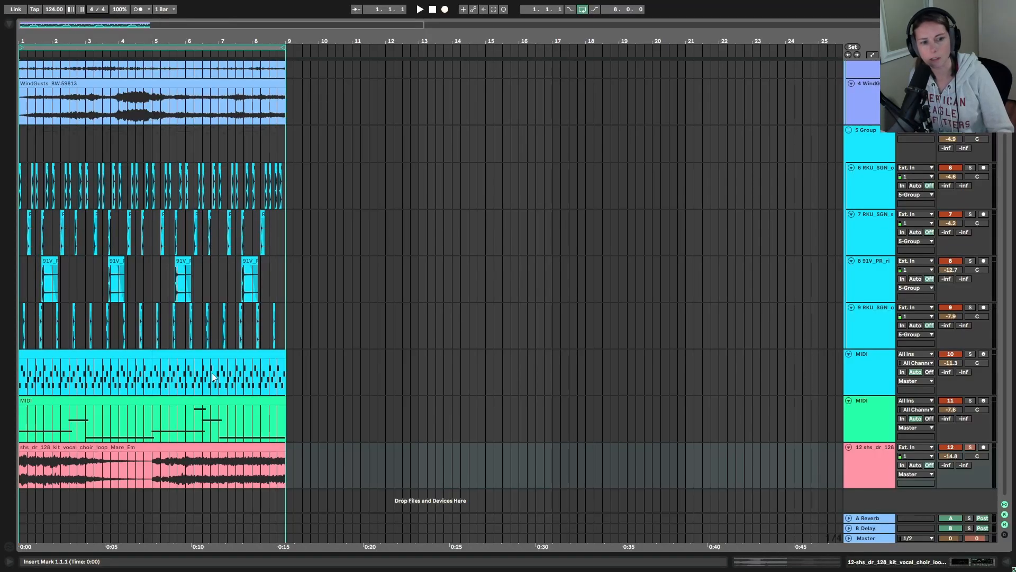
# Step: Audition the shs_dr_128_kit_vocal_choir_loop_Mare_Em clip in the eight-bar loop
pyautogui.click(114, 449)
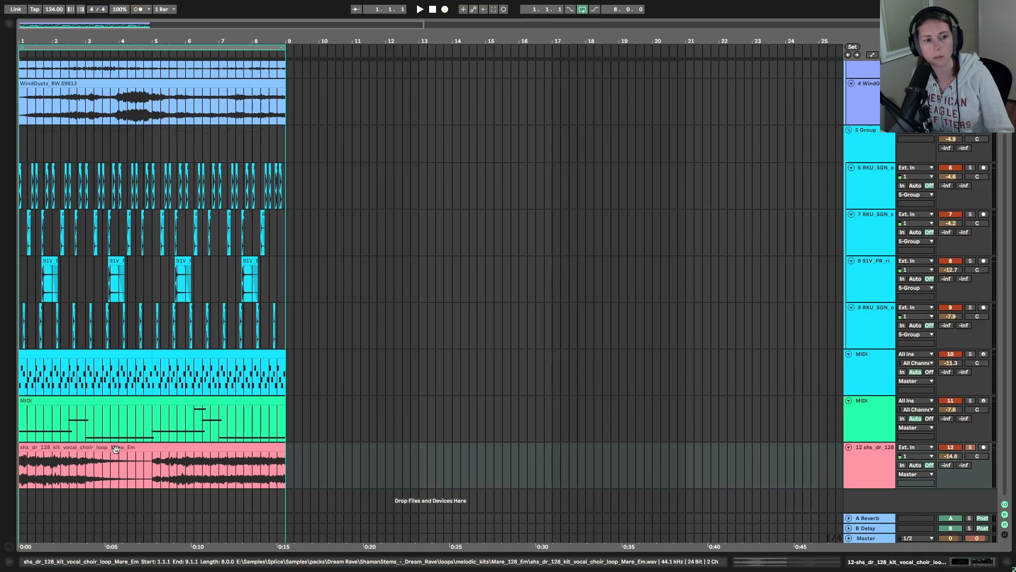
pyautogui.press('space')
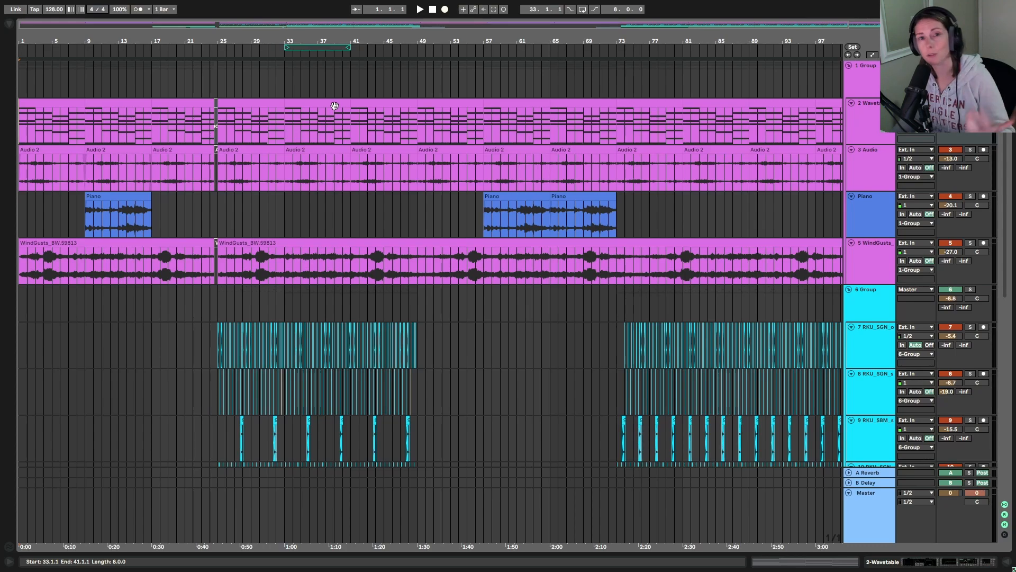
# Step: Audition the Piano clip starting at bar 9 and display the Piano track's effects chain
pyautogui.click(140, 198)
pyautogui.click(133, 209)
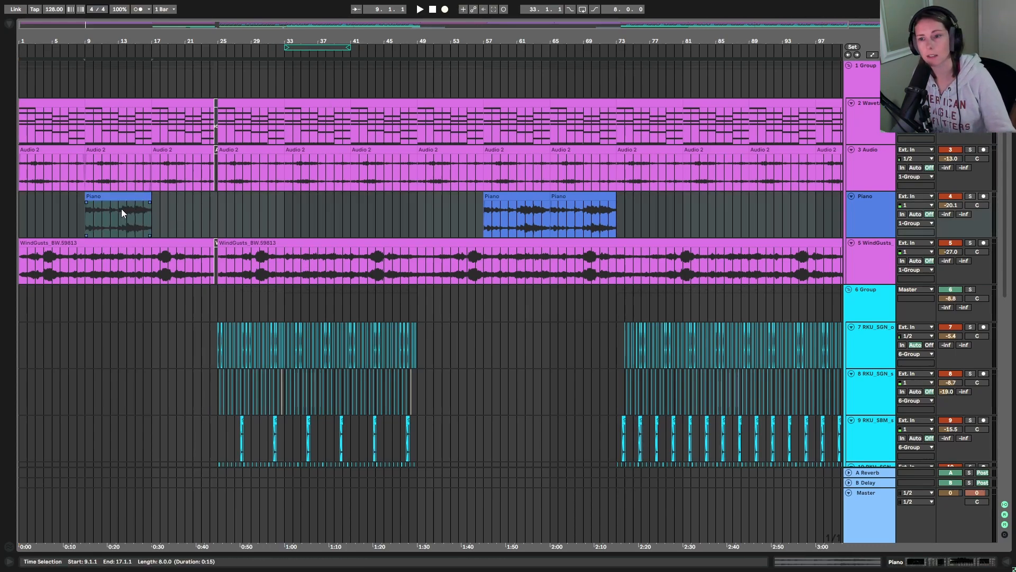
pyautogui.press('space')
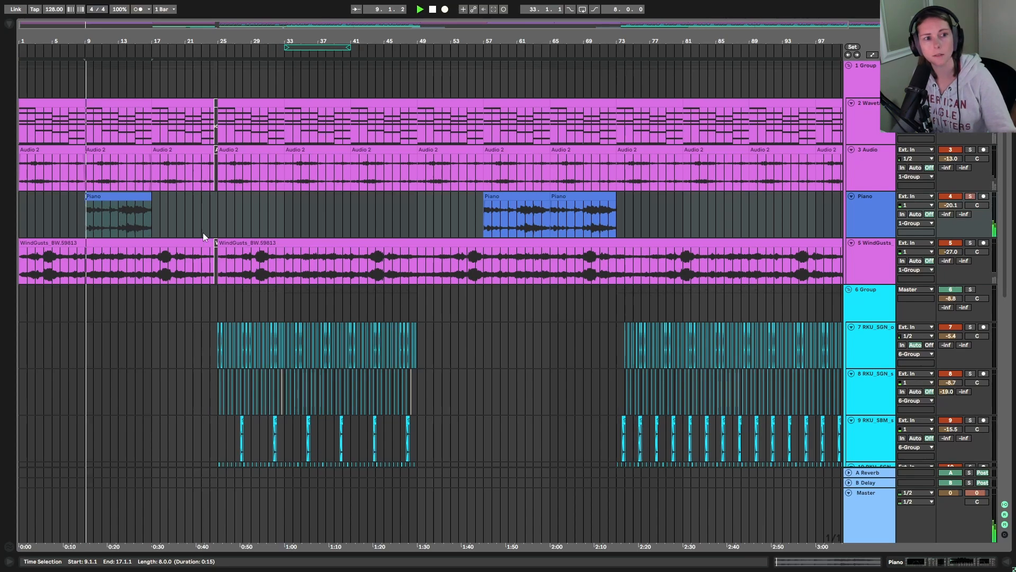
pyautogui.doubleClick(866, 217)
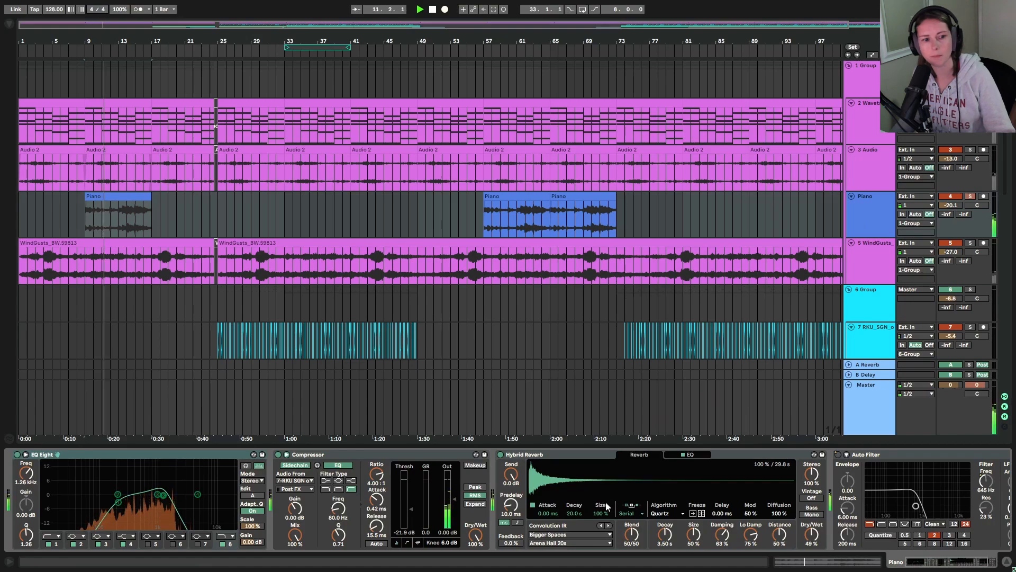
pyautogui.click(869, 217)
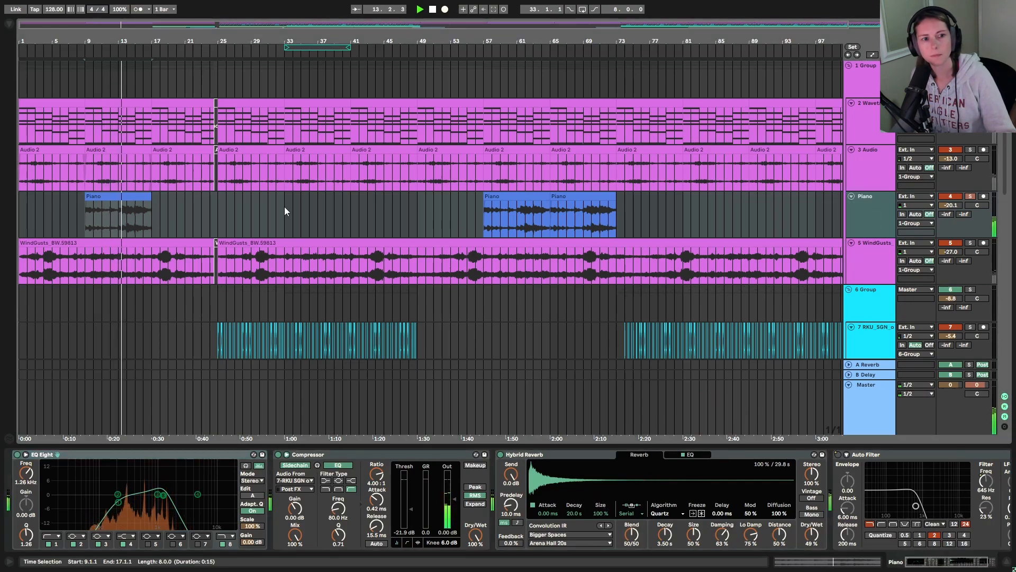
# Step: Audition the second bass layer's MIDI clip starting at bar 17, with its Operator Reese Bass device chain displayed
pyautogui.scroll(-3, 297, 194)
pyautogui.scroll(-12, 298, 192)
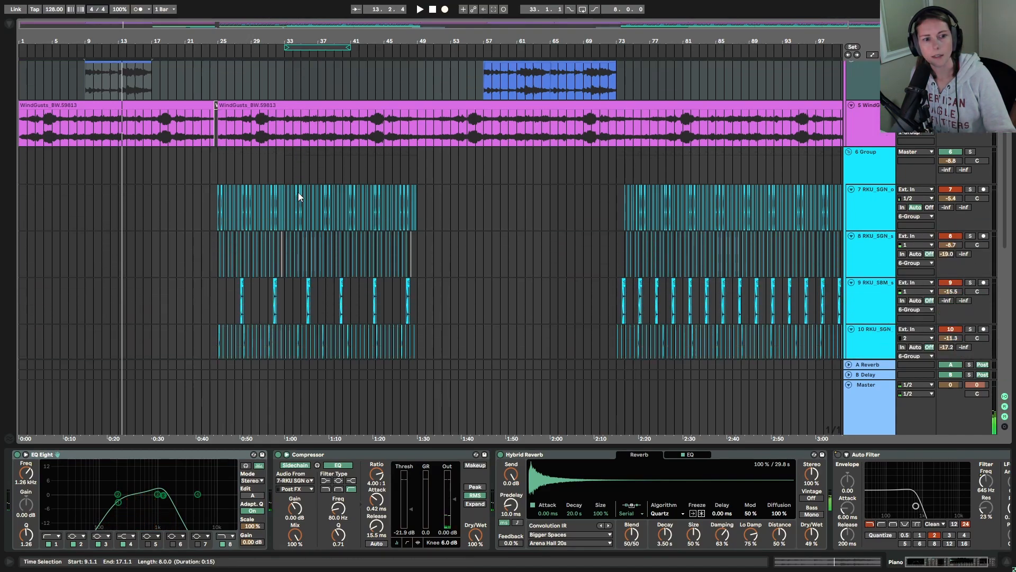
pyautogui.scroll(-1, 297, 192)
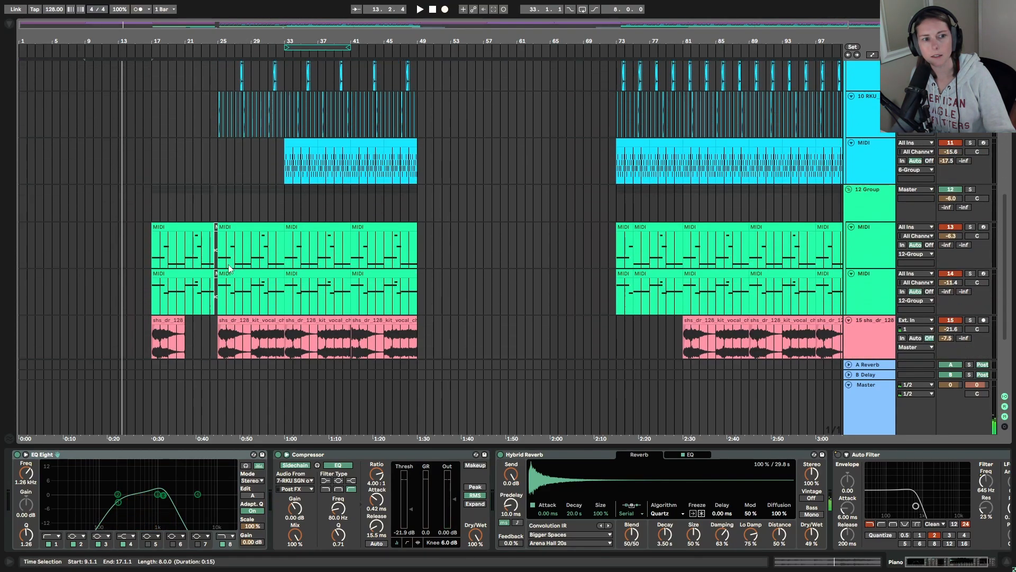
pyautogui.click(188, 274)
pyautogui.click(188, 273)
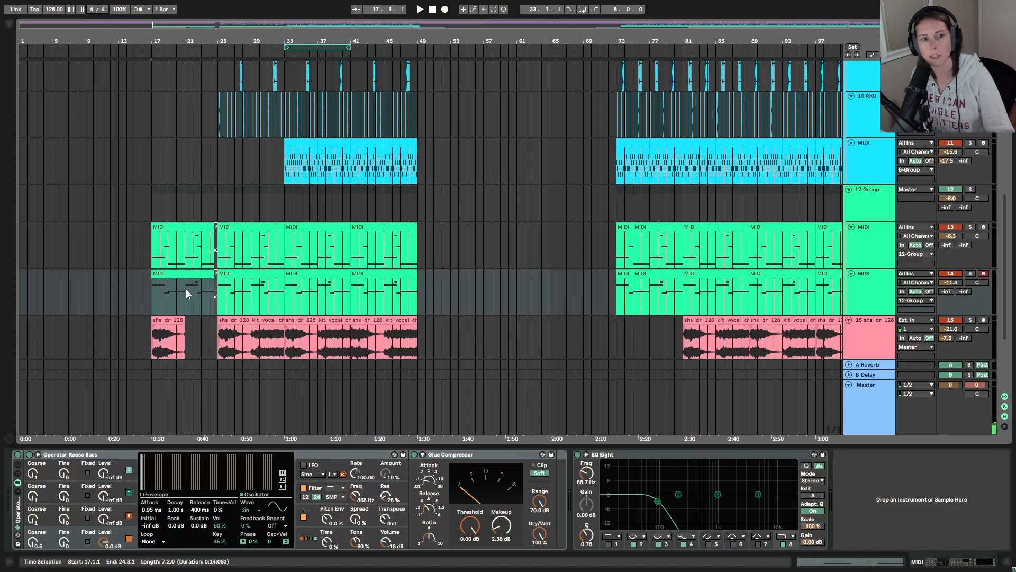
pyautogui.press('space')
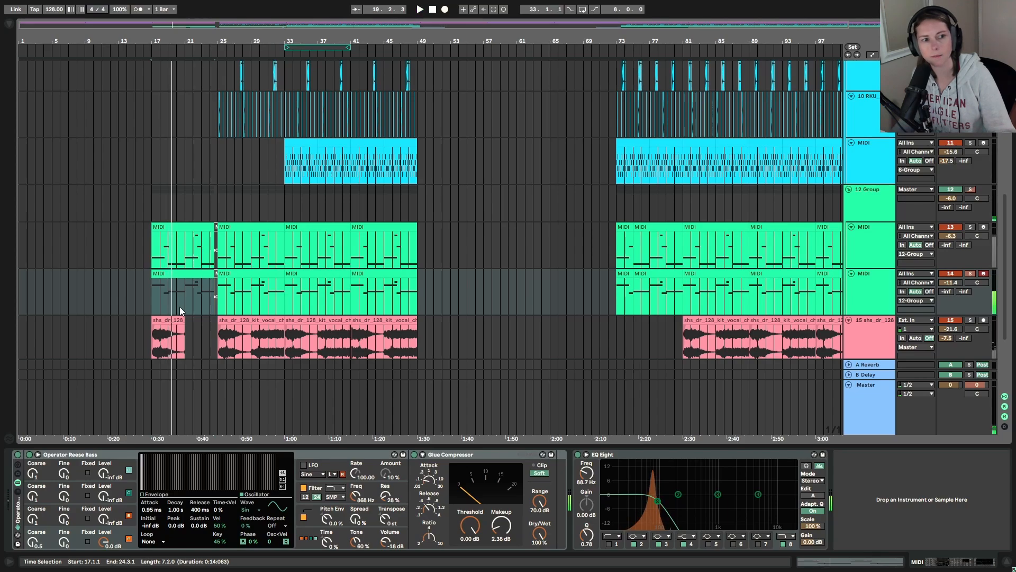
pyautogui.press('space')
# Step: Audition the reversed RKU_SGN_110_fx_smooth_transient clip leading into bar 25, and display the device chain of MIDI track 17
pyautogui.scroll(-2, 191, 289)
pyautogui.scroll(-4, 197, 286)
pyautogui.click(208, 268)
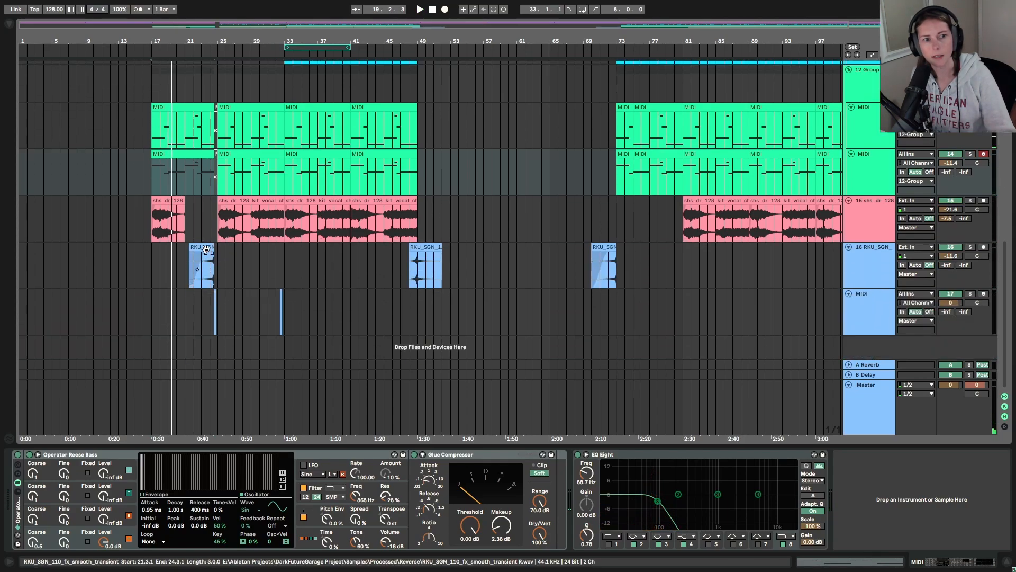
pyautogui.press('space')
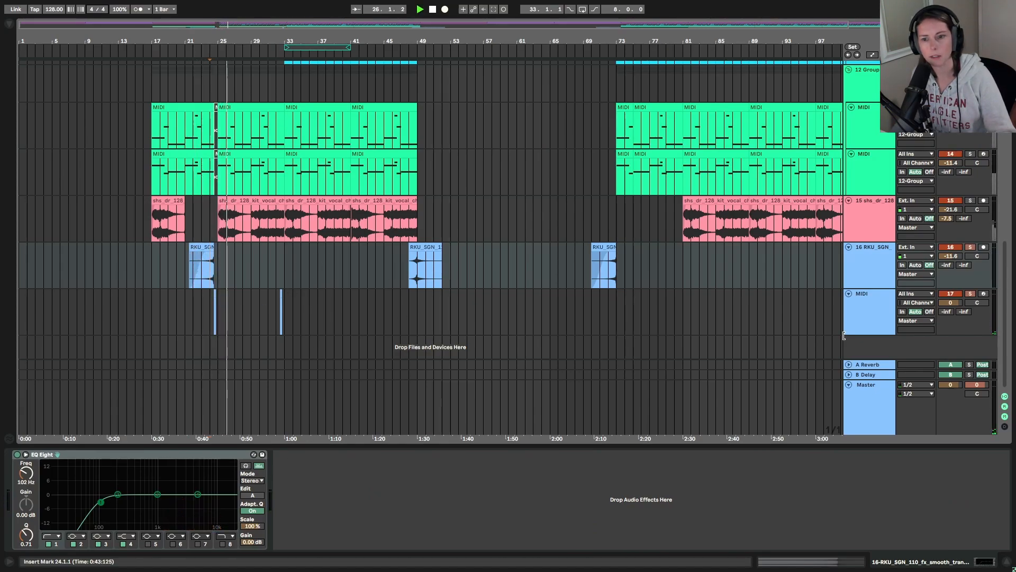
pyautogui.click(881, 309)
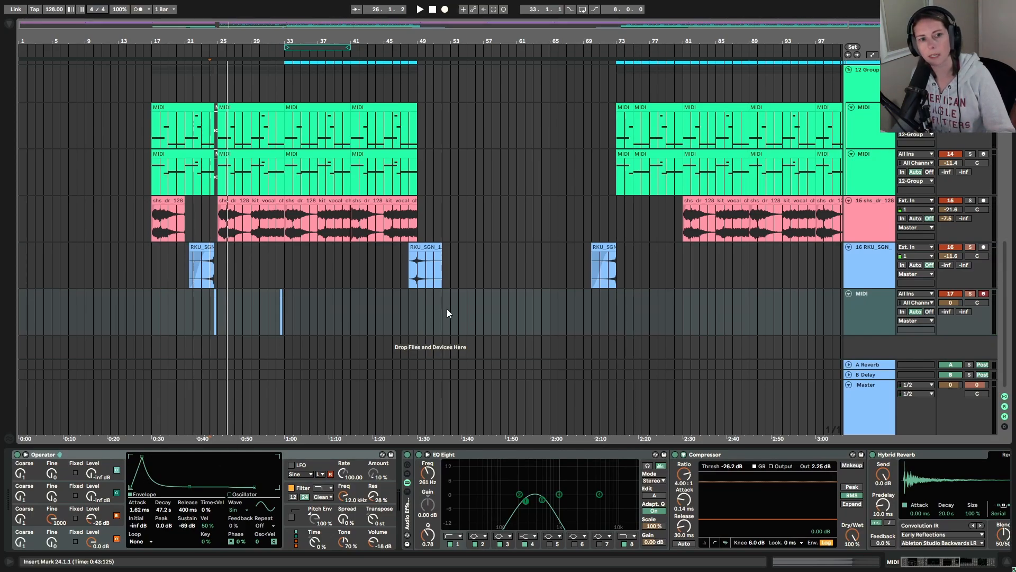
# Step: Return the playhead to the start of the arrangement and display the automation lanes on all tracks
pyautogui.scroll(8, 450, 313)
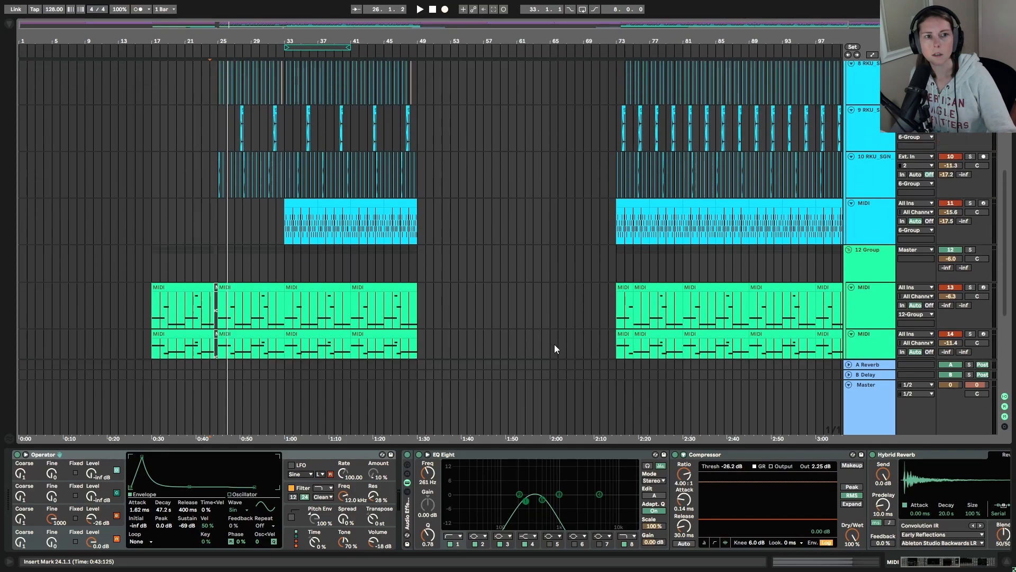
pyautogui.scroll(5, 532, 334)
pyautogui.scroll(3, 536, 321)
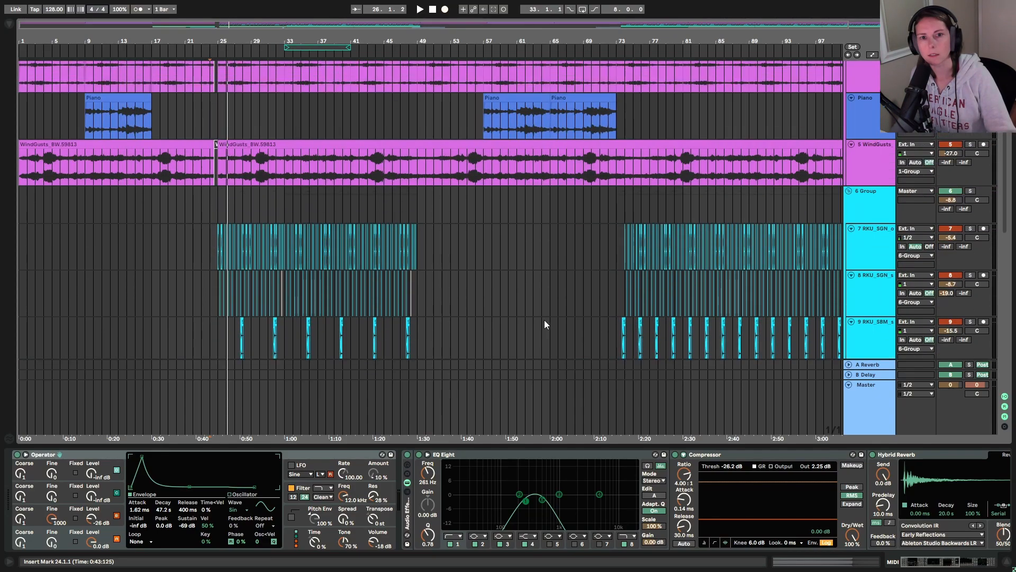
pyautogui.scroll(3, 546, 315)
pyautogui.click(433, 12)
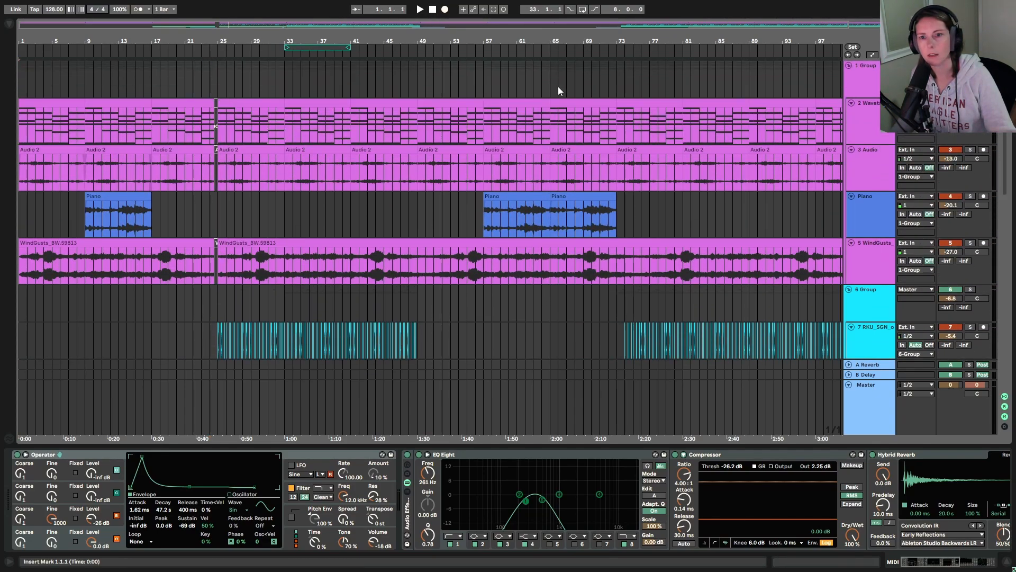
pyautogui.press('a')
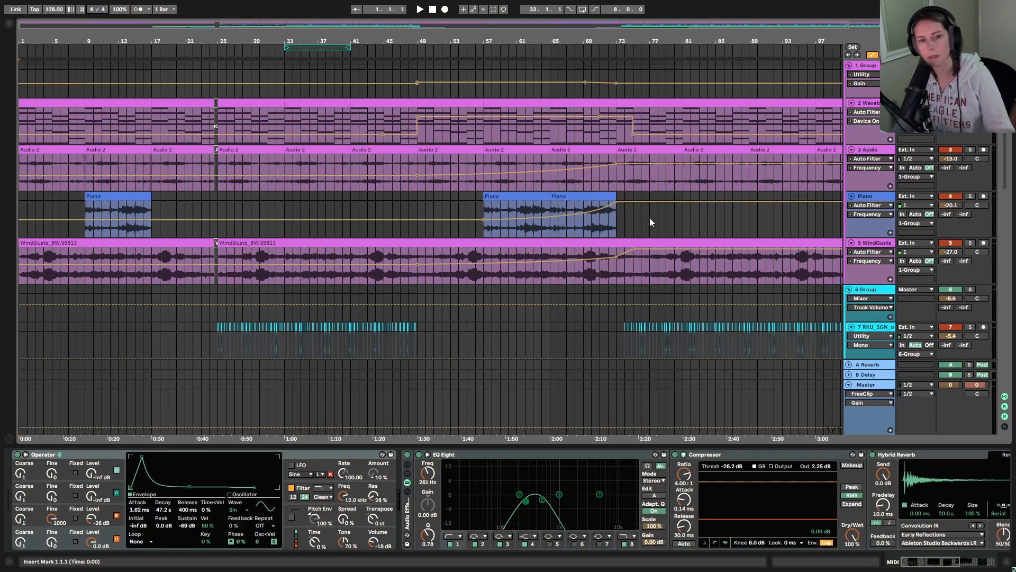
pyautogui.scroll(-6, 601, 194)
pyautogui.scroll(6, 607, 187)
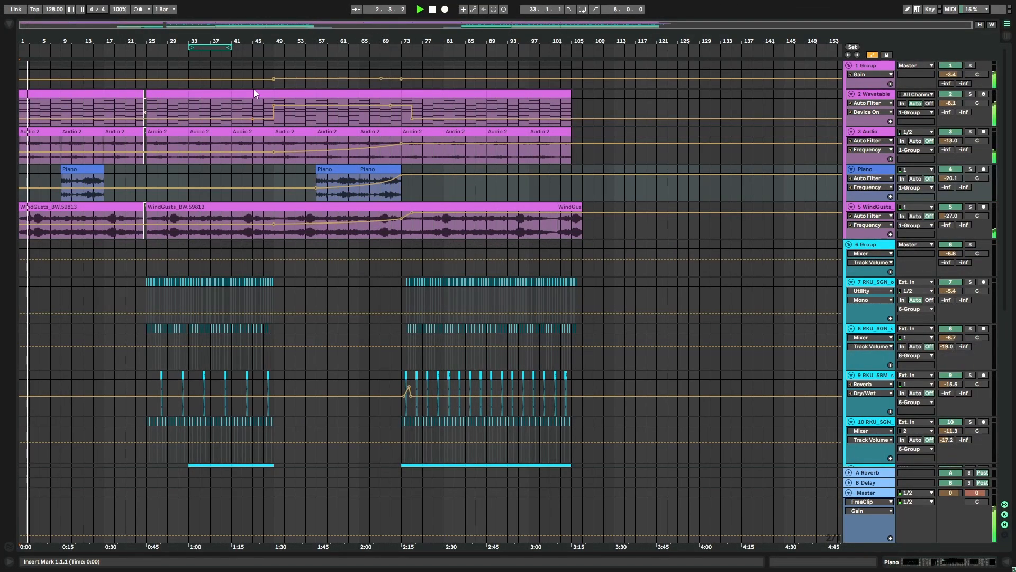
# Step: Examine the automation and clip layout of every track across the full arrangement while it plays from the start
pyautogui.scroll(-3, 253, 93)
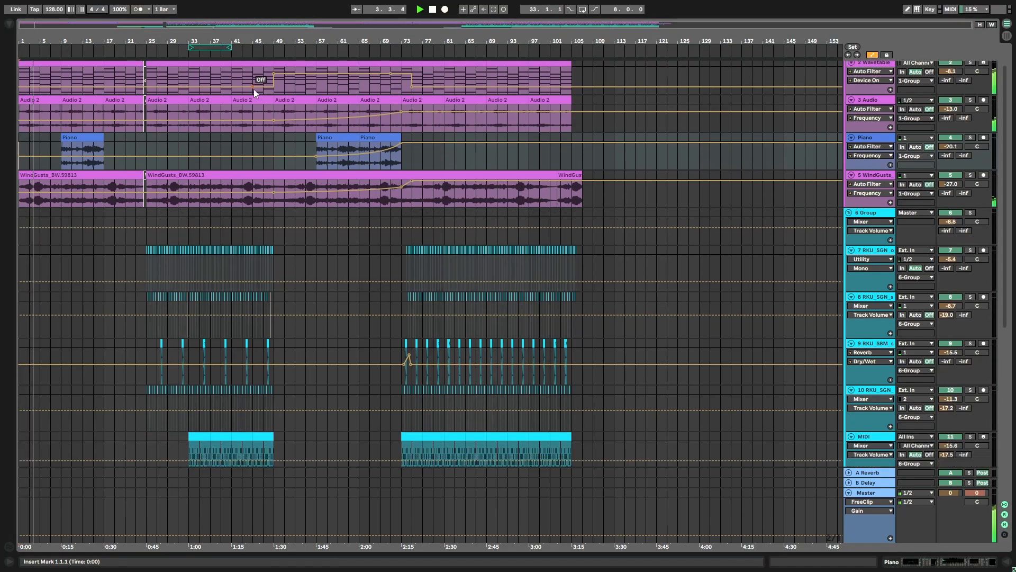
pyautogui.scroll(-5, 253, 88)
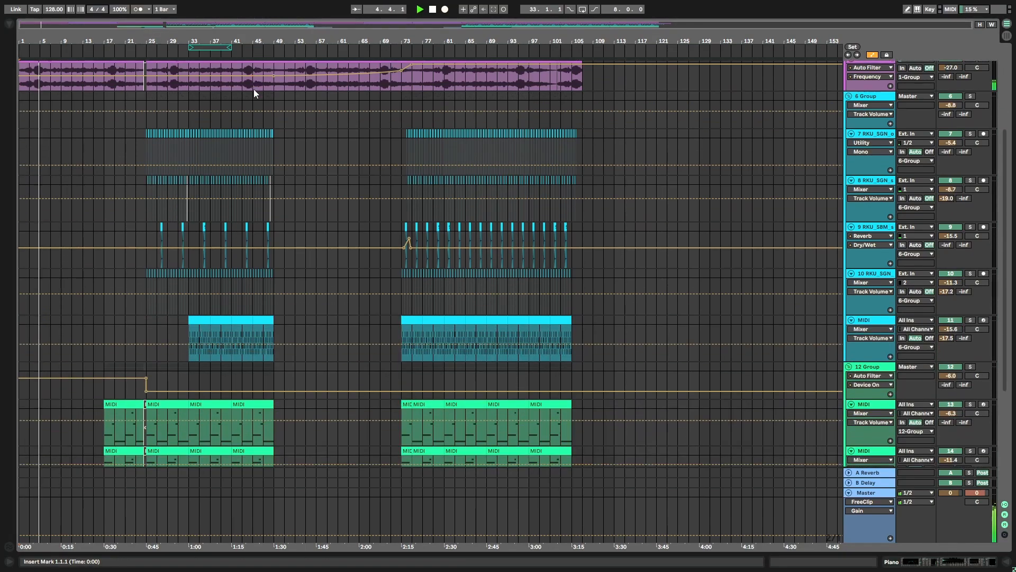
pyautogui.scroll(-6, 253, 88)
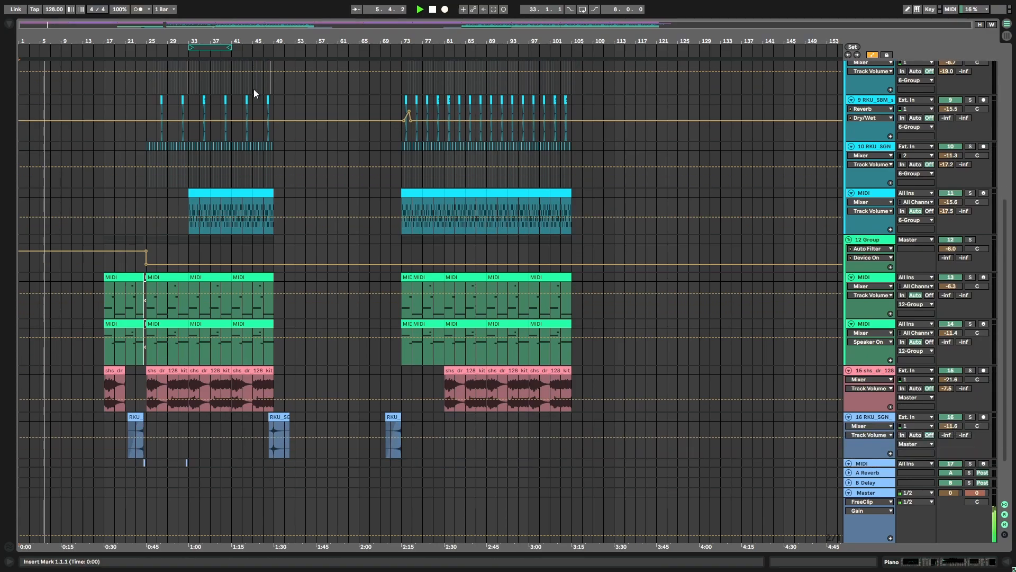
pyautogui.scroll(-1, 253, 89)
pyautogui.scroll(2, 253, 89)
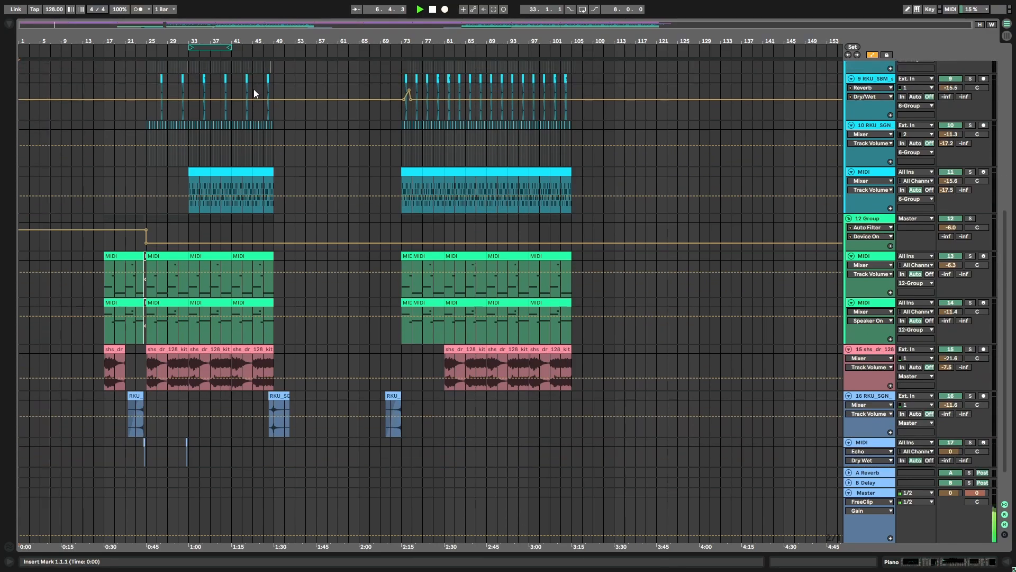
pyautogui.scroll(2, 253, 89)
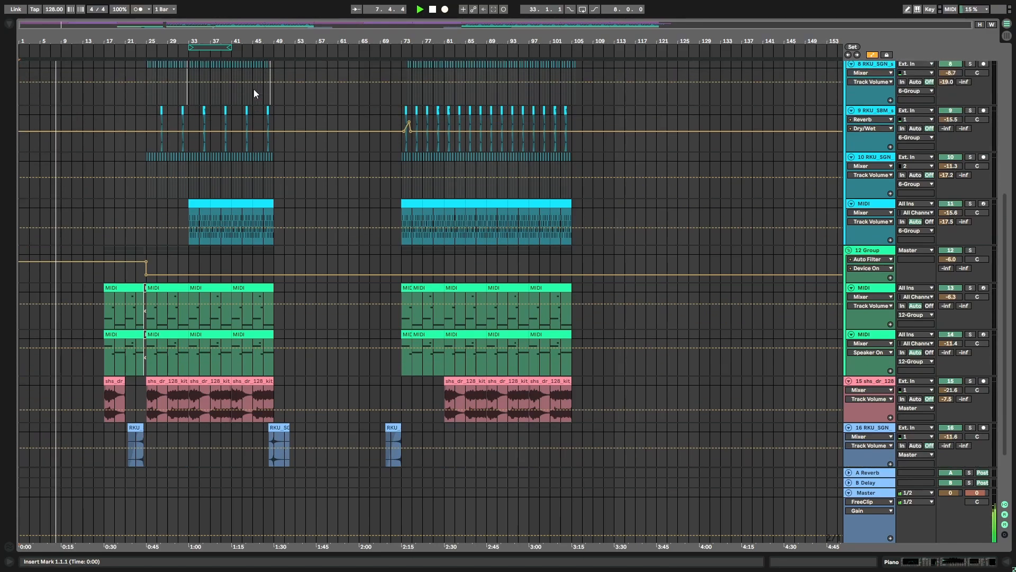
pyautogui.scroll(1, 253, 89)
pyautogui.scroll(2, 253, 89)
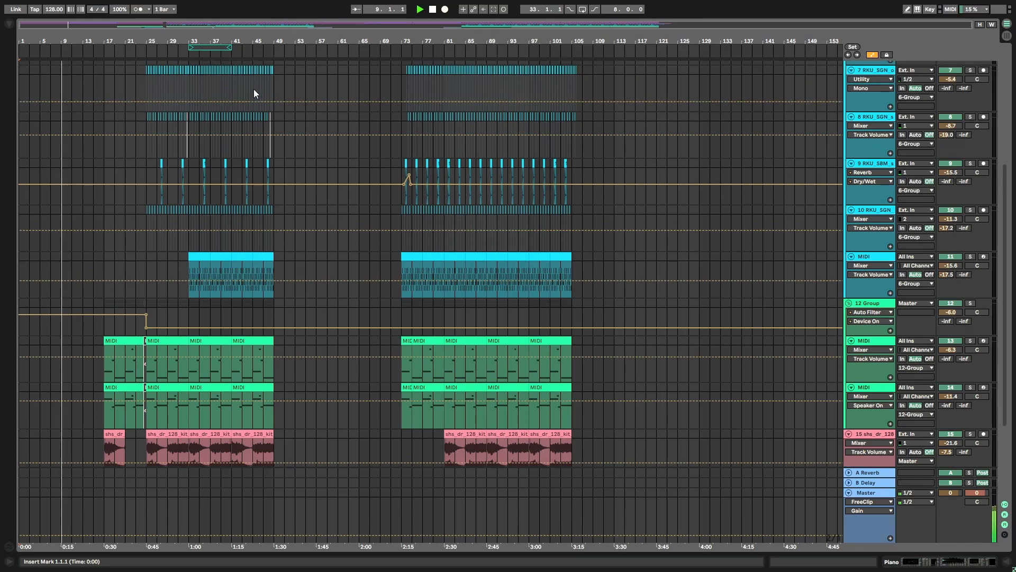
pyautogui.scroll(3, 253, 89)
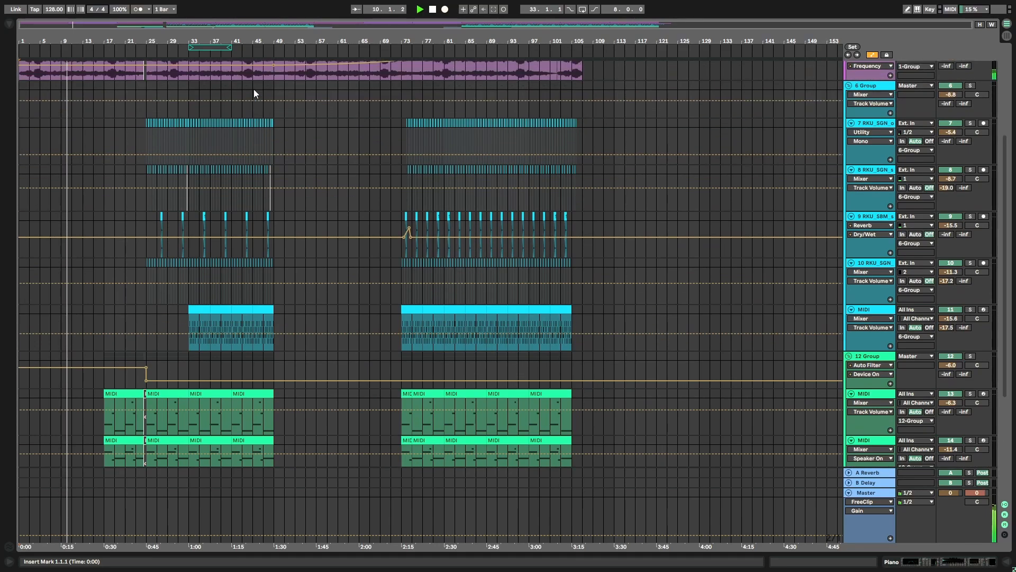
pyautogui.scroll(4, 253, 89)
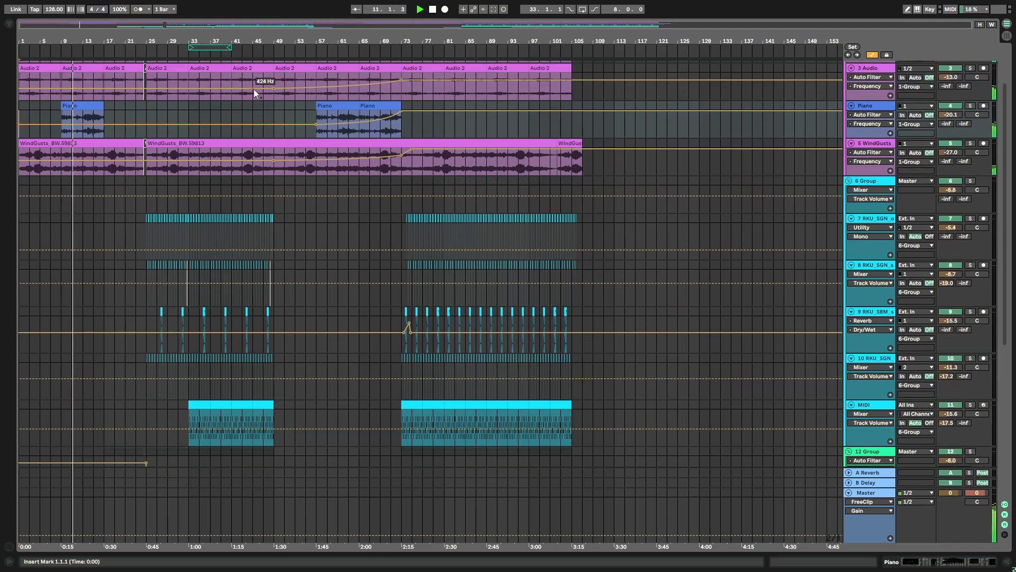
pyautogui.scroll(3, 253, 89)
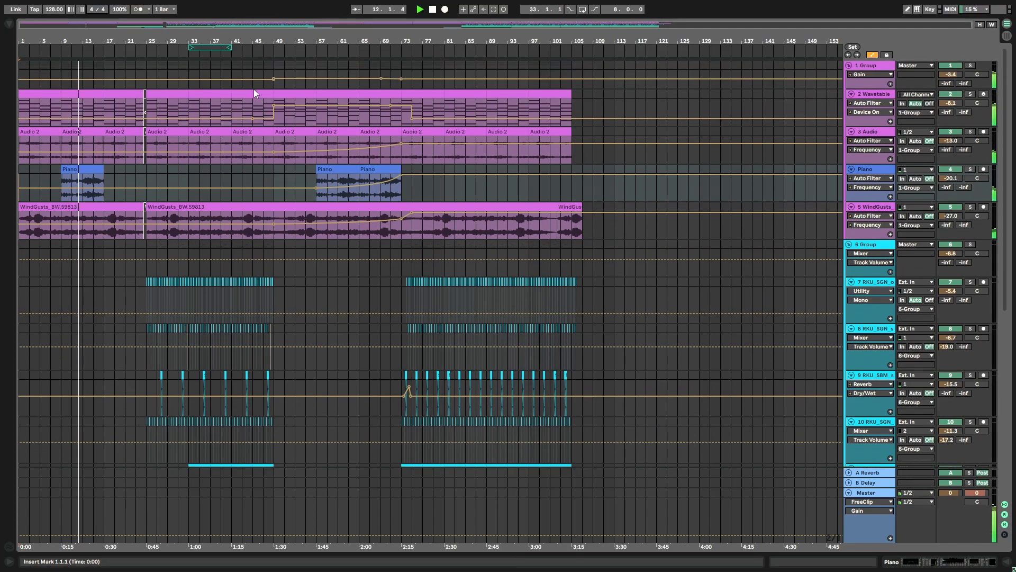